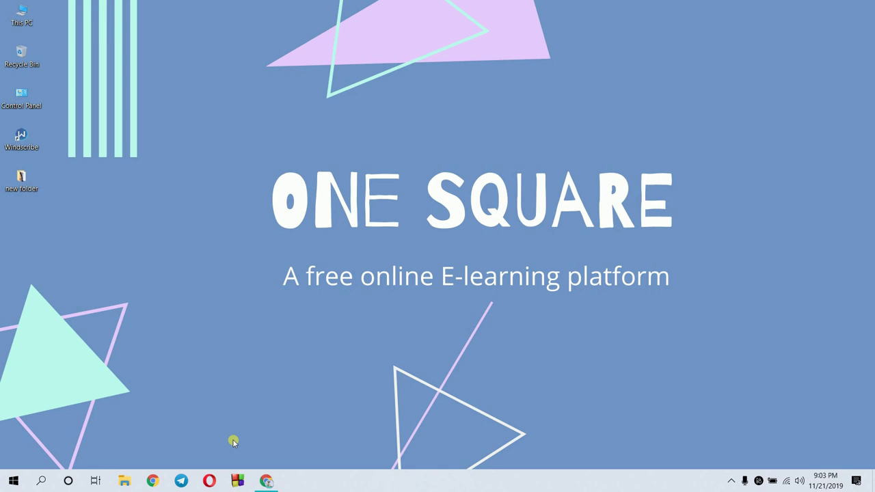
# Step: Raise the screen brightness
pyautogui.press('XF86MonBrightnessUp')
pyautogui.press('XF86MonBrightnessUp')
# Step: Restore the Chrome window and search Google for 'instagram' from the address bar
pyautogui.click(266, 481)
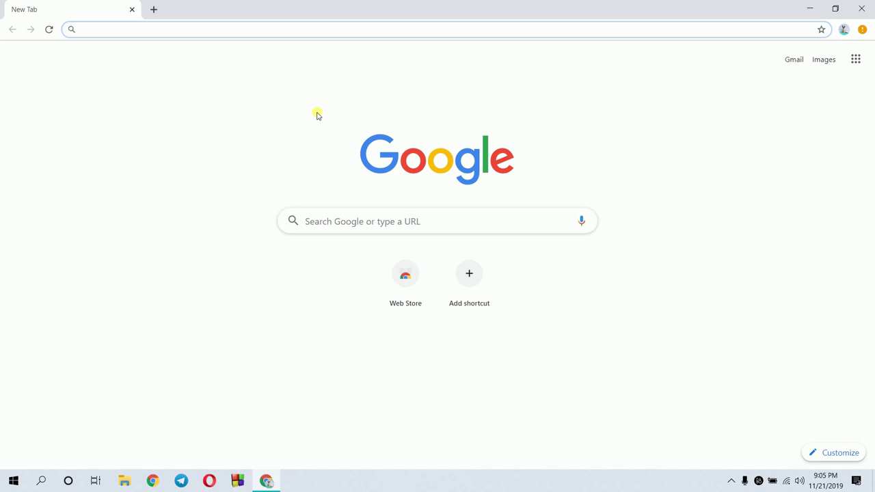
pyautogui.write('inst')
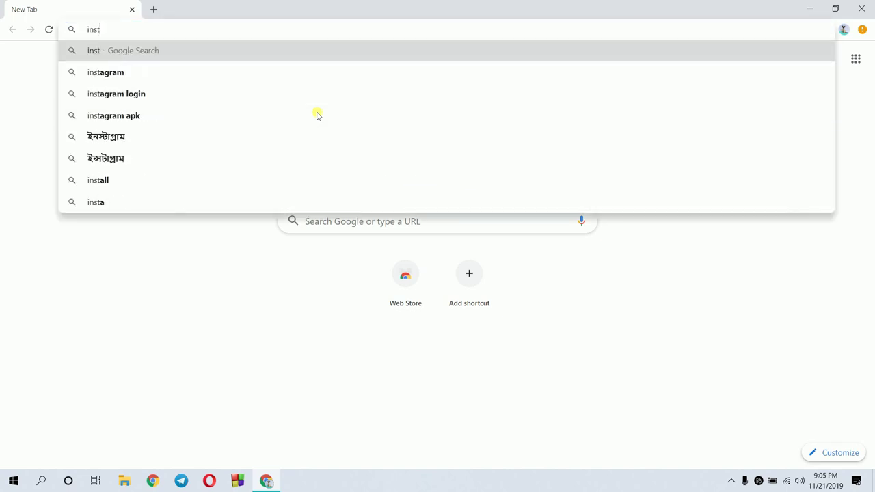
pyautogui.write('a')
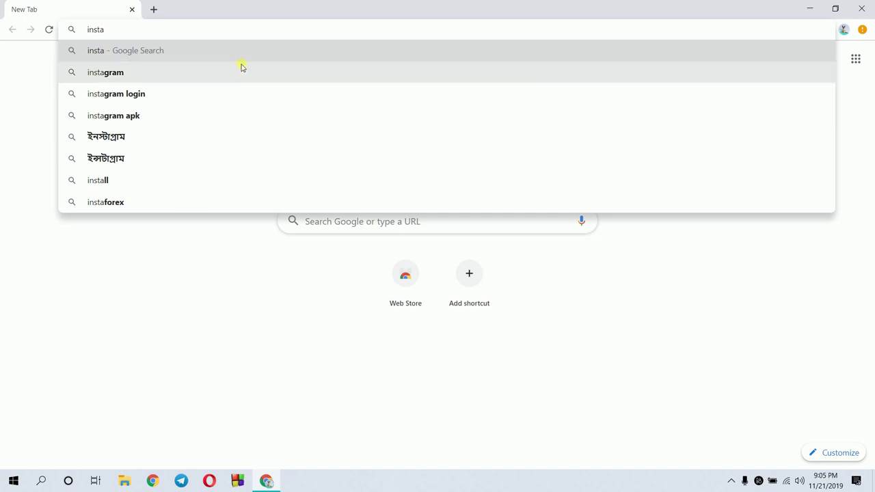
pyautogui.click(242, 70)
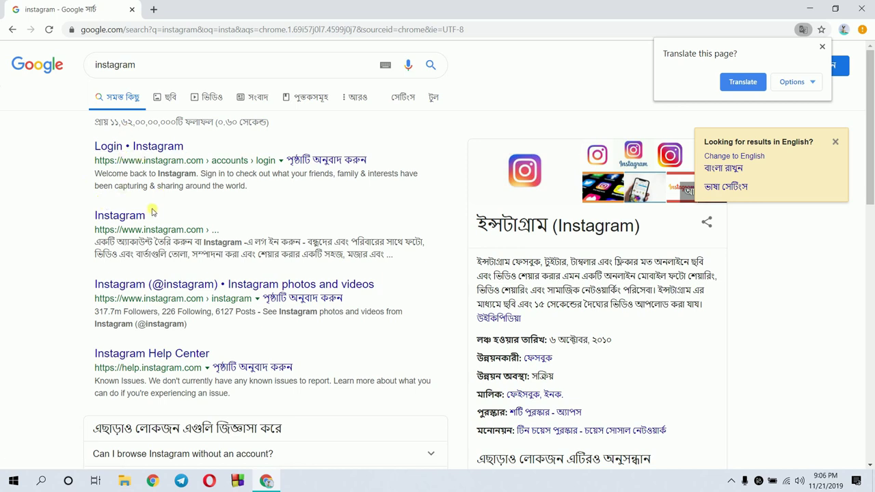
# Step: Open the 'Login • Instagram' result and follow its Sign up link
pyautogui.click(161, 147)
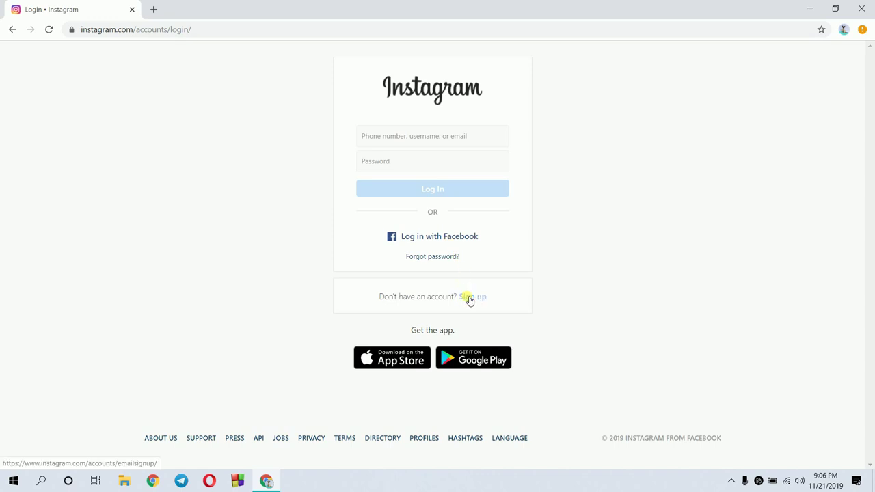
pyautogui.click(470, 297)
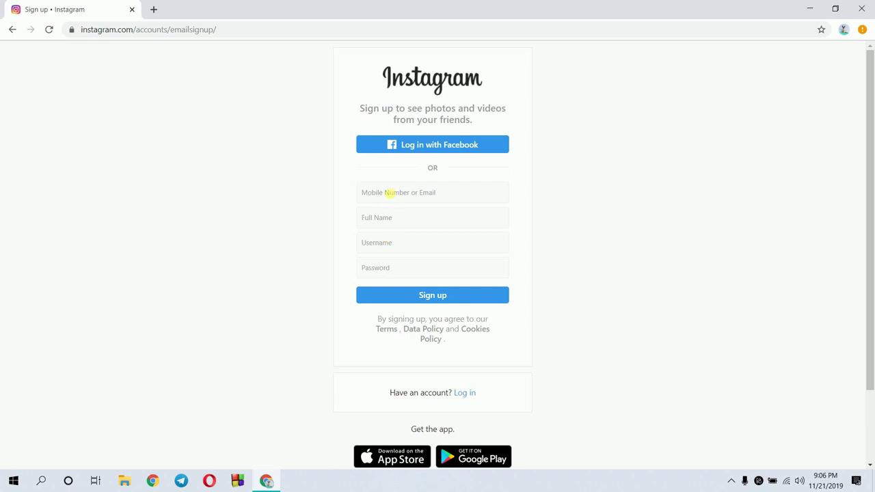
# Step: Enter a mobile number and the user's full name in the sign-up form
pyautogui.click(389, 193)
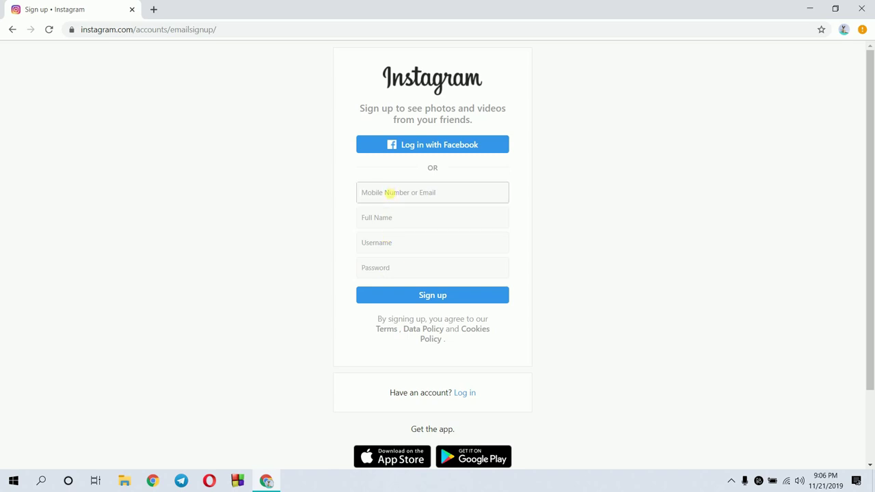
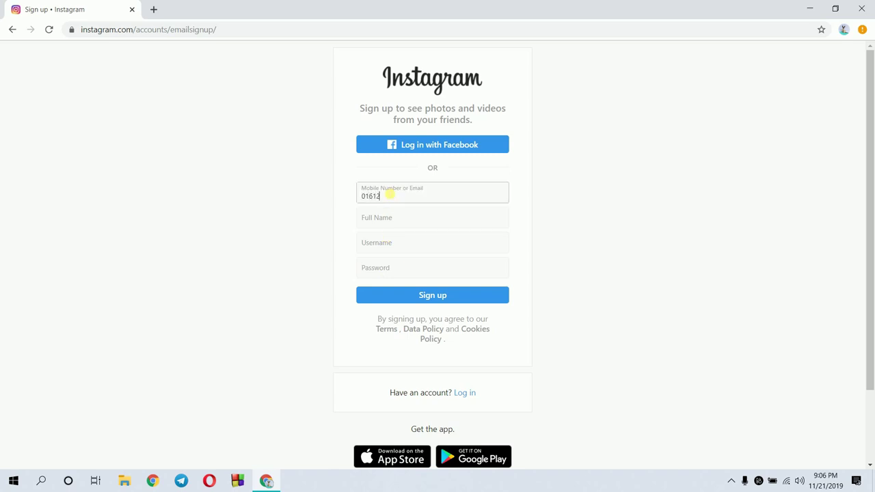
pyautogui.click(368, 218)
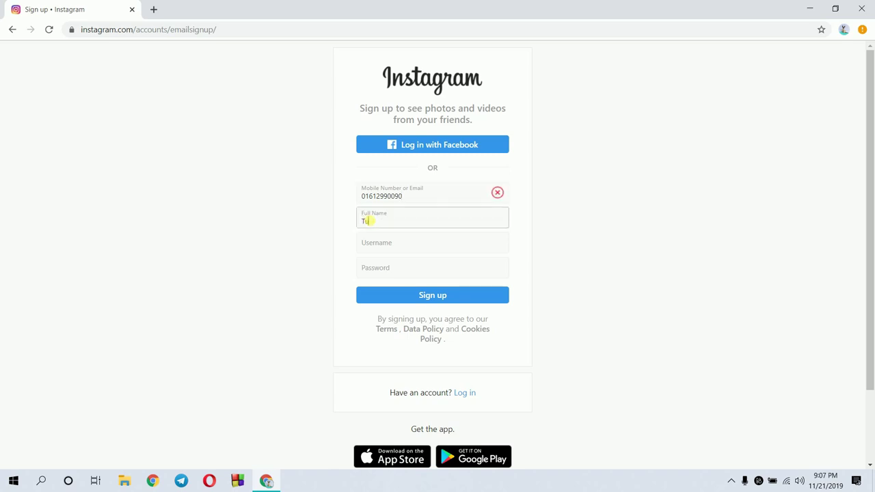
pyautogui.click(387, 251)
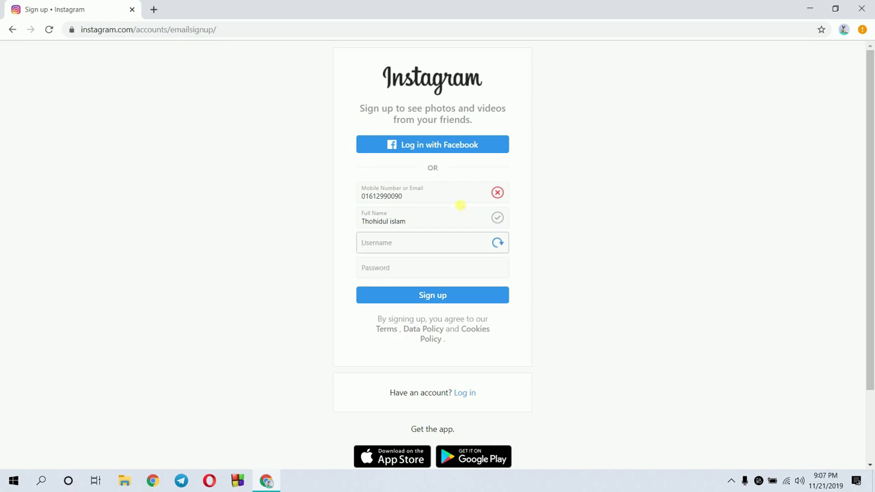
# Step: Replace the mobile number on the sign-up form with a different one
pyautogui.click(500, 195)
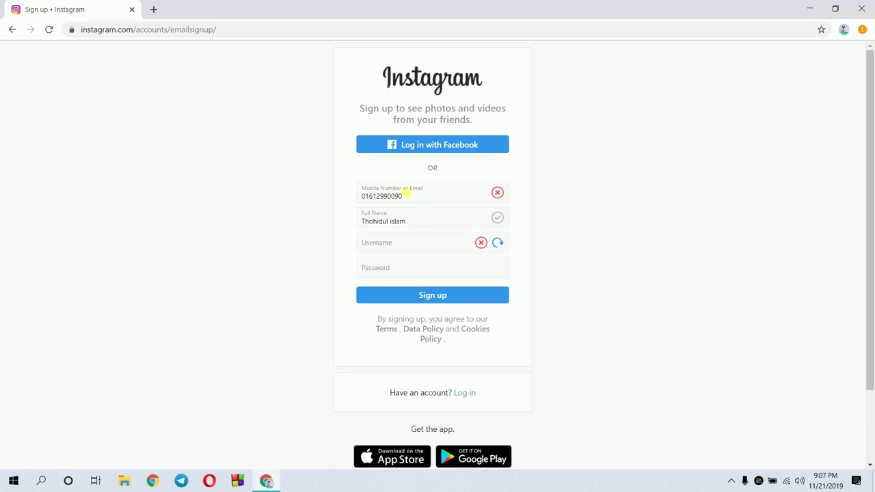
pyautogui.click(406, 194)
pyautogui.press('BackSpace')
pyautogui.press('BackSpace')
pyautogui.press('BackSpace')
pyautogui.press('BackSpace')
pyautogui.press('BackSpace')
pyautogui.press('BackSpace')
pyautogui.press('BackSpace')
pyautogui.press('BackSpace')
pyautogui.press('BackSpace')
pyautogui.press('BackSpace')
pyautogui.press('BackSpace')
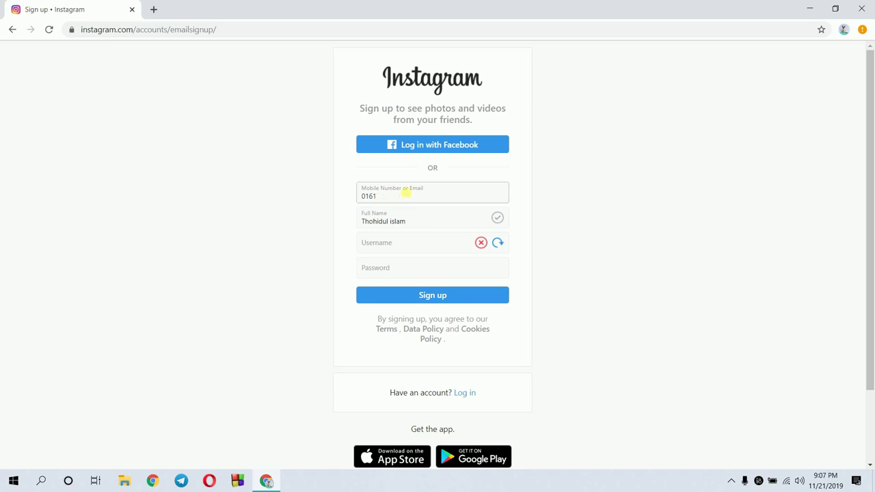
# Step: Fill in a username and the account password
pyautogui.click(387, 243)
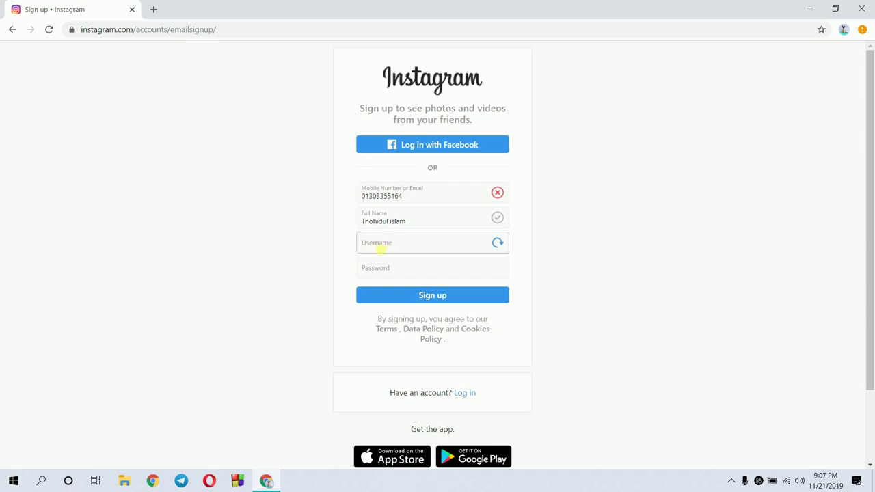
pyautogui.write('thohid314199')
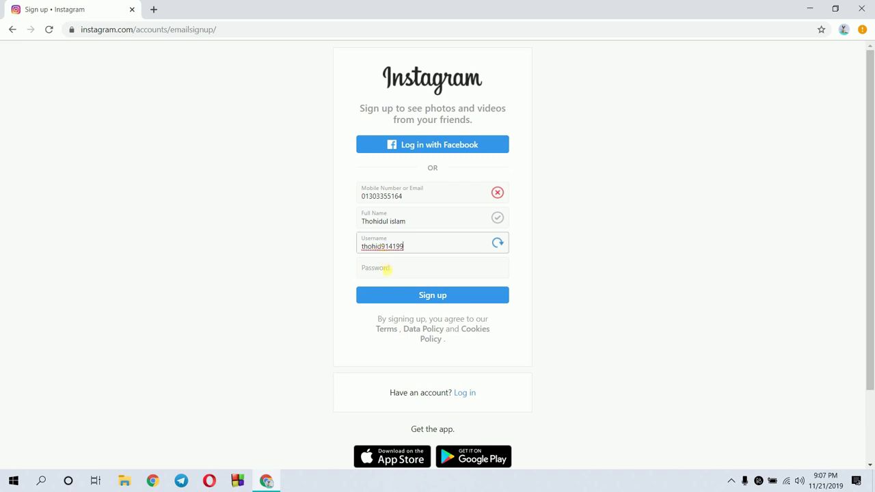
pyautogui.click(387, 270)
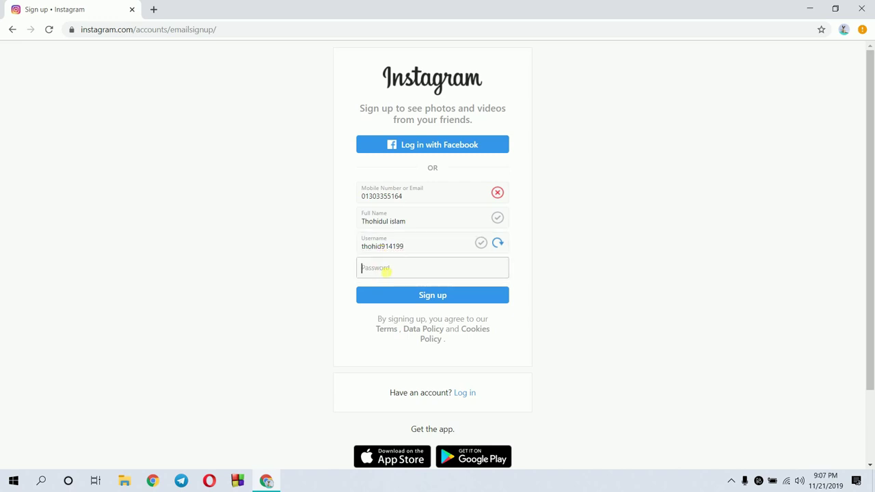
pyautogui.write('••••••••')
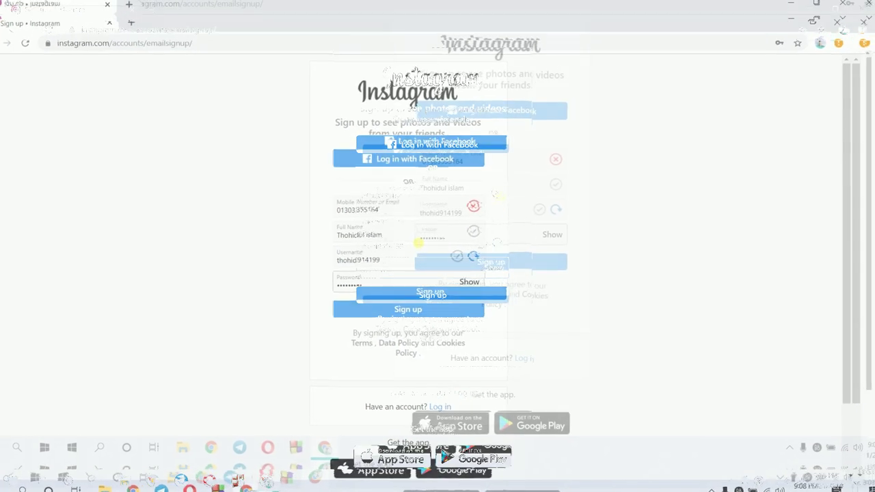
# Step: Submit the form, then prefix the rejected mobile number with the +88 country code
pyautogui.click(398, 296)
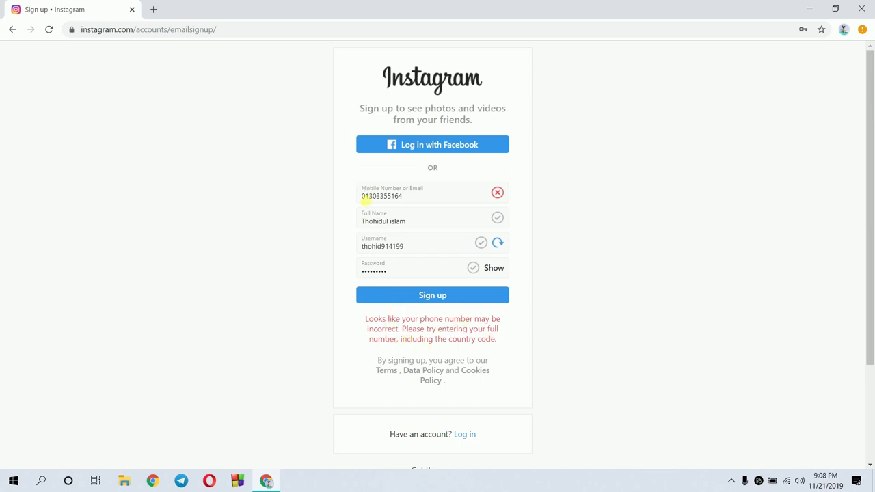
pyautogui.click(364, 197)
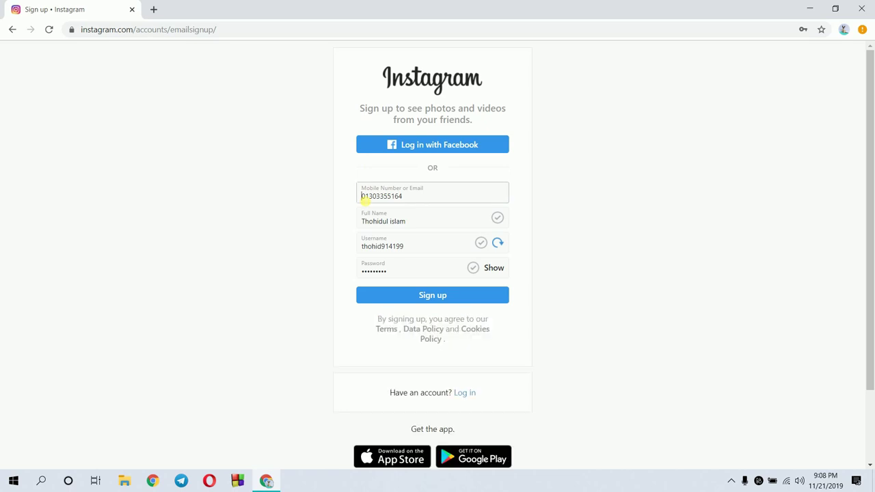
pyautogui.write('+88')
pyautogui.click(328, 233)
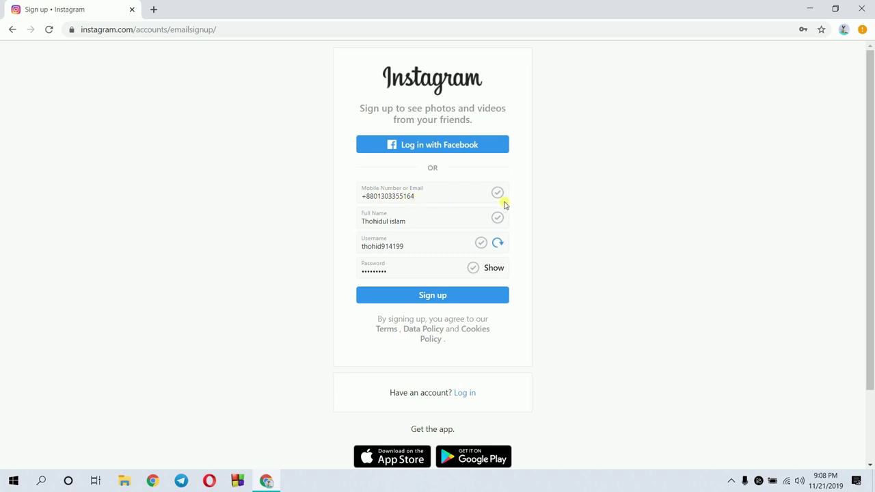
# Step: Resubmit the sign-up and confirm the 6-digit verification code received by SMS
pyautogui.click(424, 297)
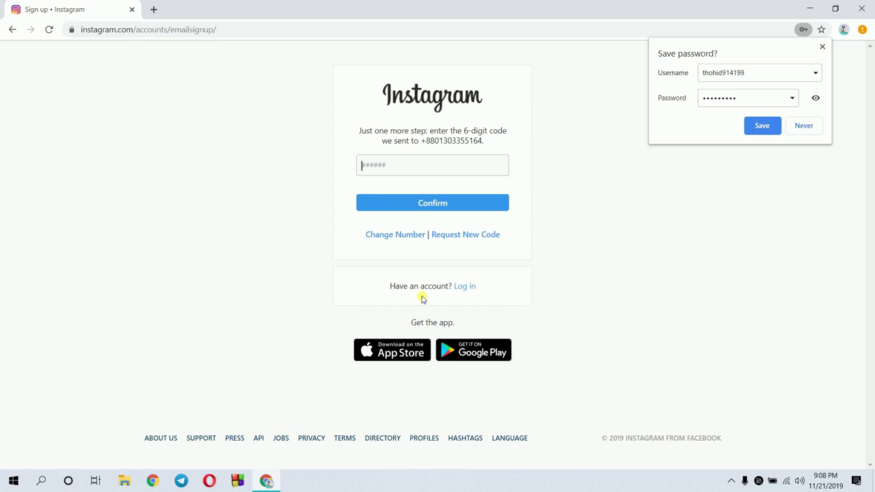
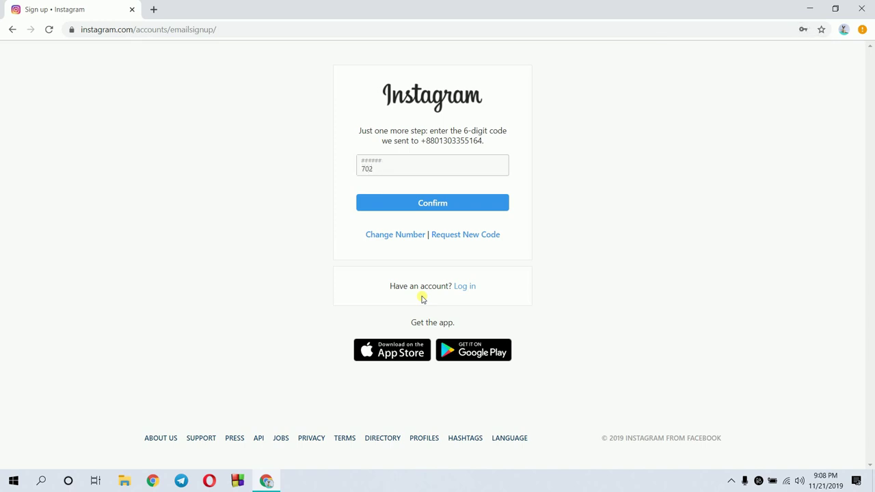
pyautogui.click(444, 203)
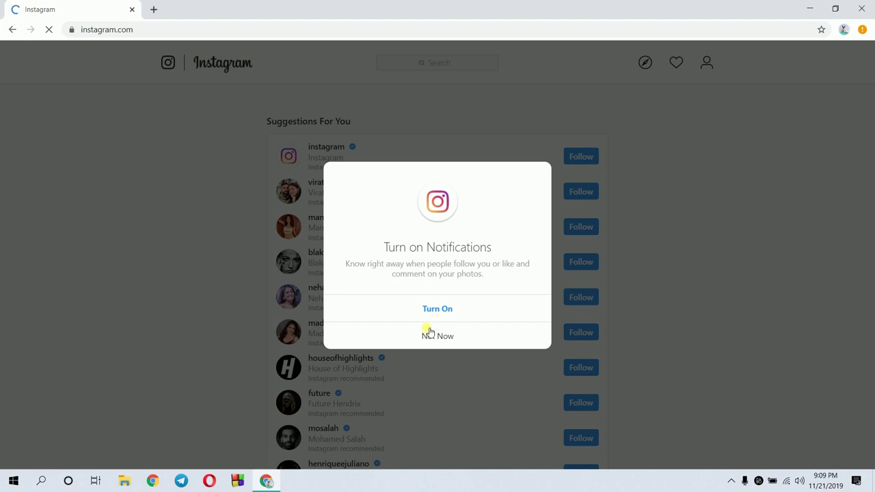
# Step: Choose Not Now on the Turn on Notifications prompt
pyautogui.click(428, 336)
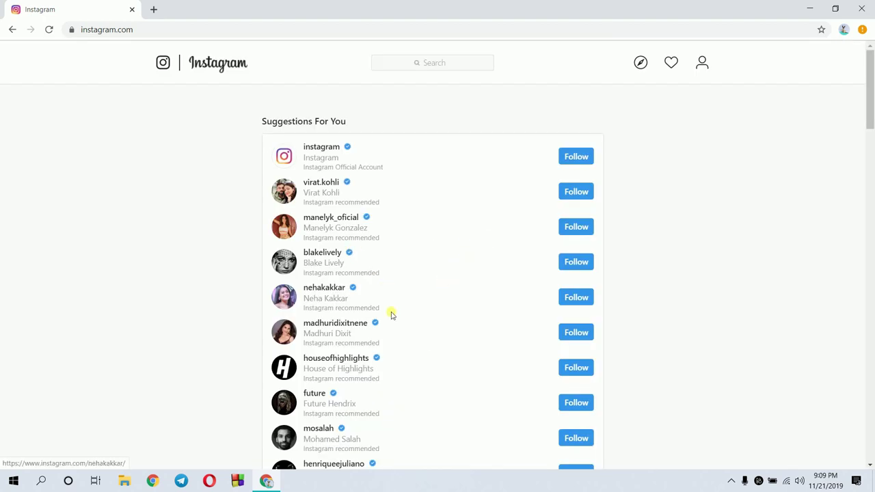
# Step: Follow the official instagram account from Suggestions For You, then choose Get Started
pyautogui.scroll(-2, 392, 314)
pyautogui.scroll(-2, 391, 315)
pyautogui.scroll(4, 392, 315)
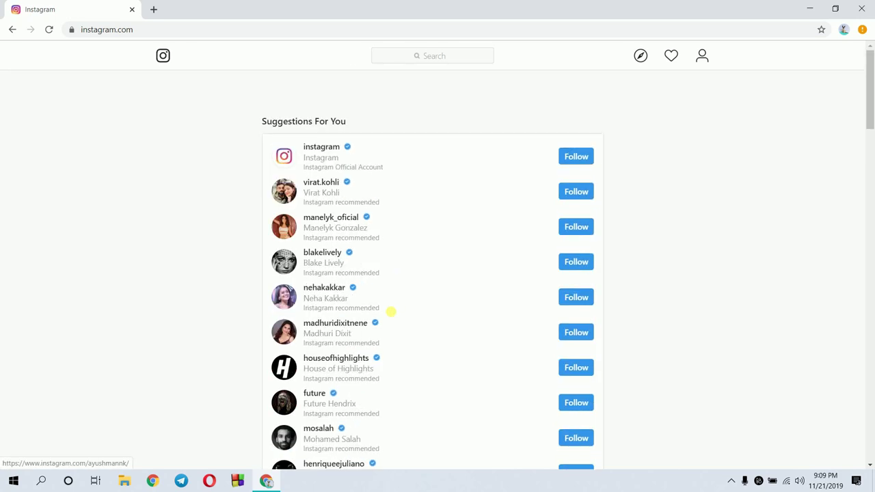
pyautogui.scroll(-20, 392, 315)
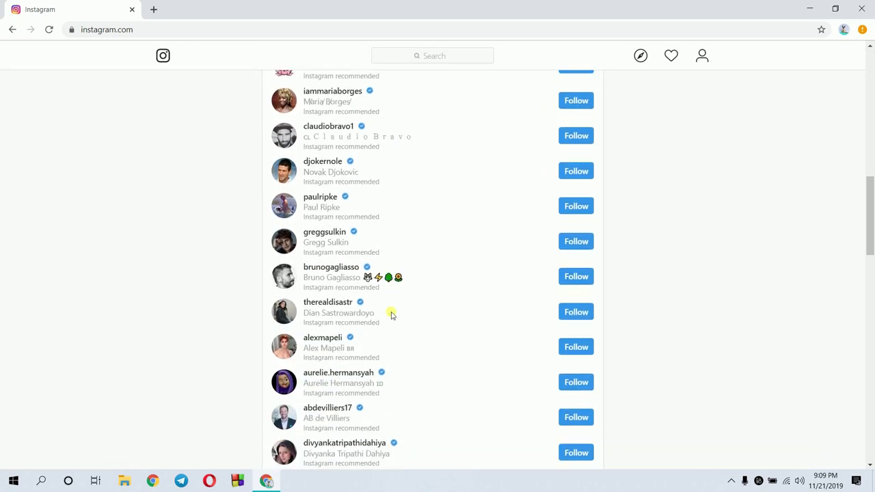
pyautogui.scroll(-10, 392, 315)
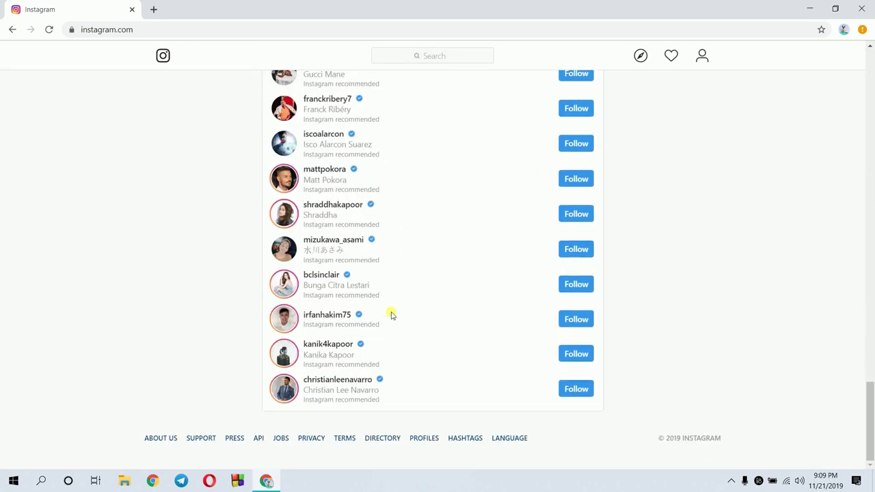
pyautogui.scroll(1, 392, 315)
pyautogui.scroll(20, 392, 314)
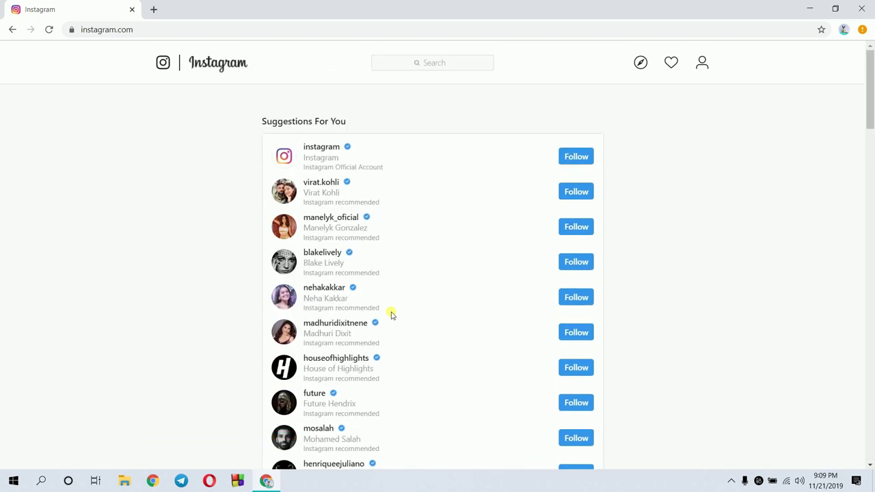
pyautogui.scroll(-20, 392, 314)
pyautogui.scroll(20, 392, 314)
pyautogui.click(586, 157)
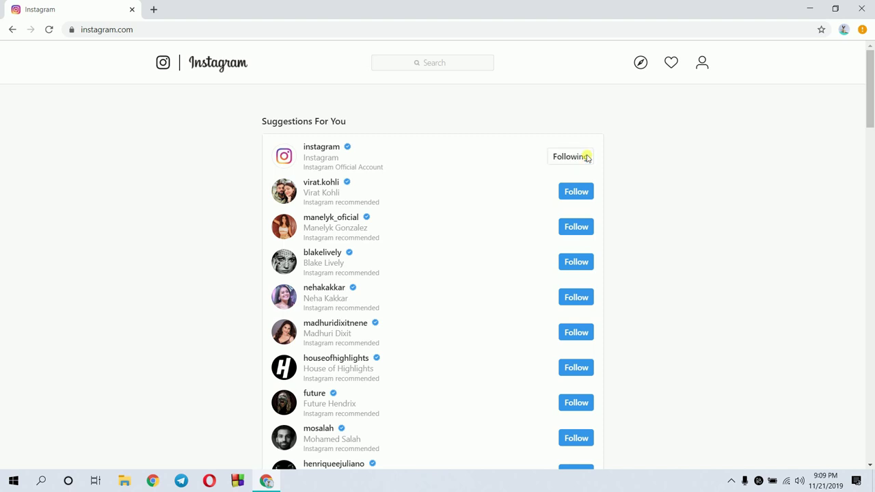
pyautogui.scroll(-15, 626, 253)
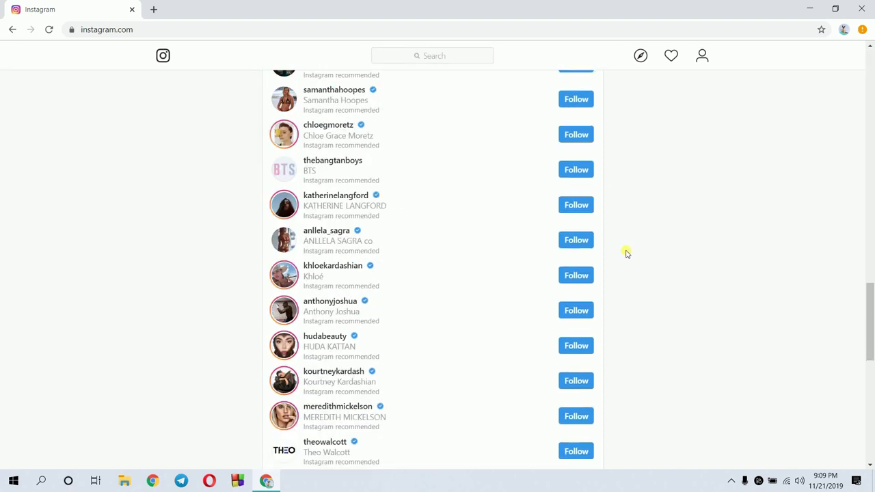
pyautogui.click(421, 394)
# Step: Scroll down through the instagram posts in the home feed, then back to the top
pyautogui.scroll(-5, 510, 381)
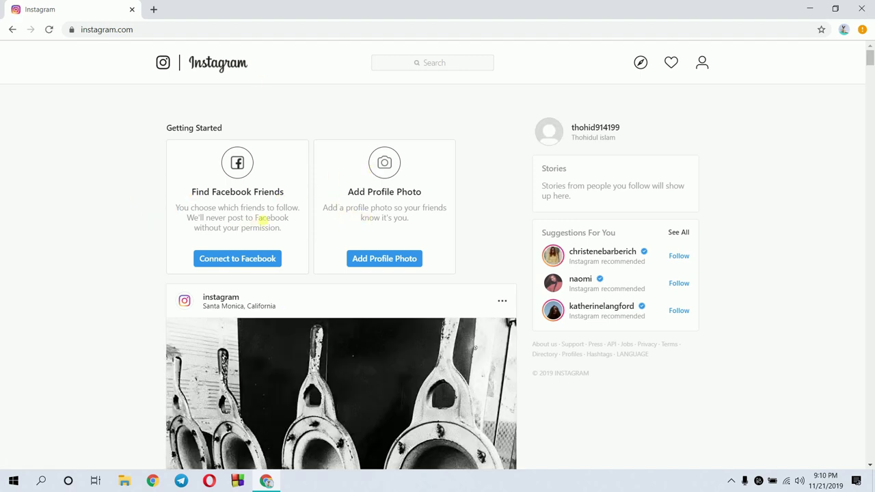
pyautogui.scroll(-7, 469, 240)
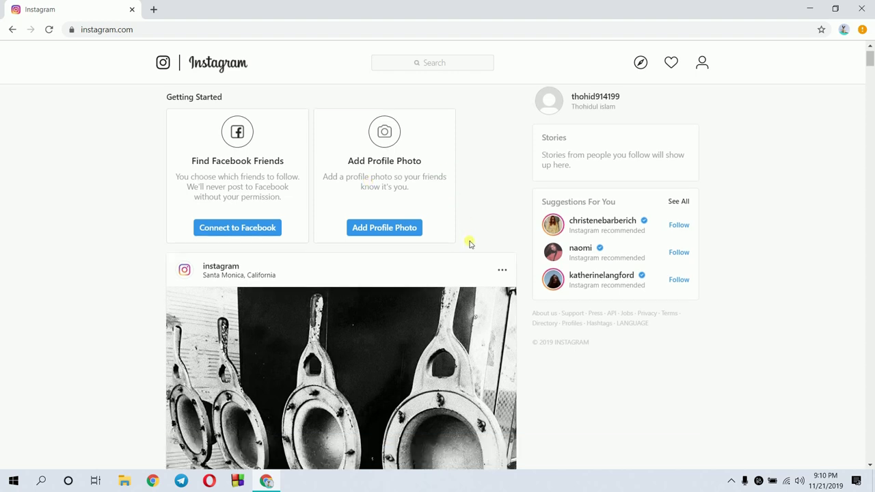
pyautogui.scroll(-4, 469, 240)
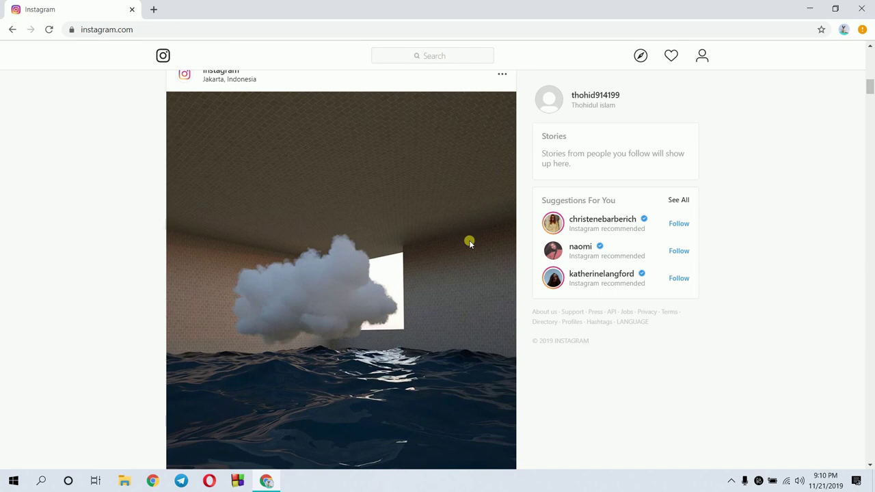
pyautogui.scroll(10, 469, 240)
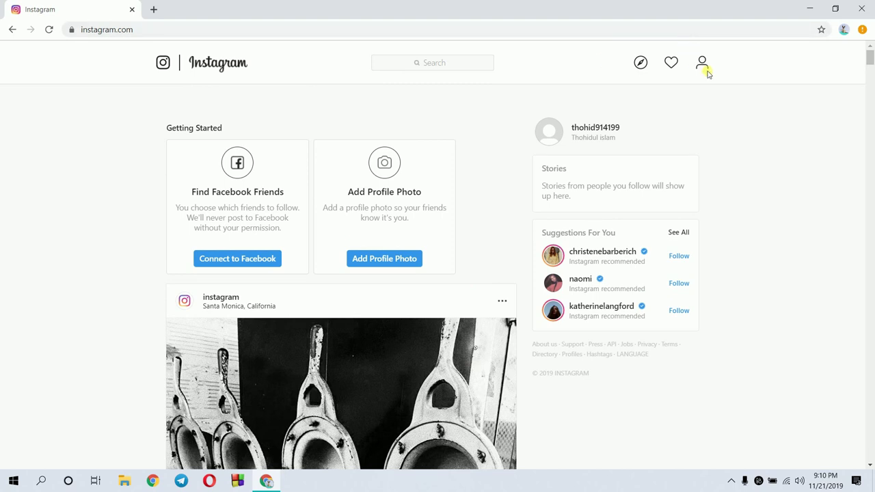
# Step: Glance at the activity panel, then go to the Explore page and scroll its grid
pyautogui.click(671, 65)
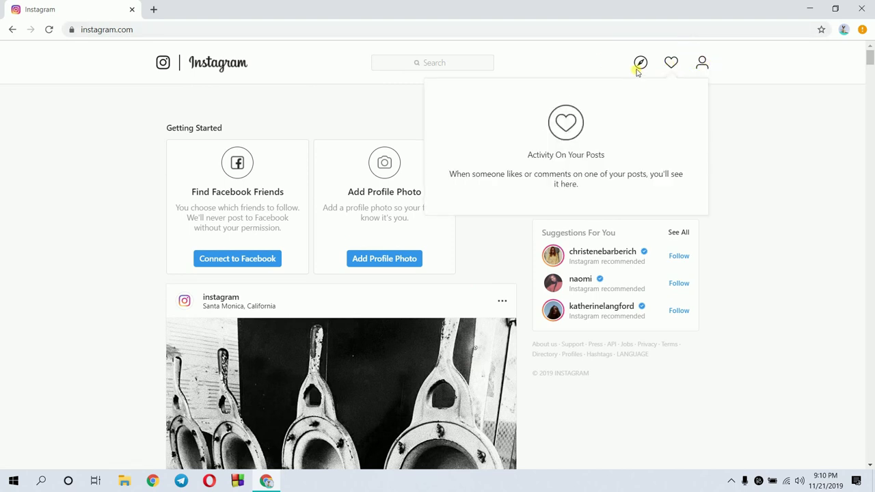
pyautogui.click(639, 68)
pyautogui.click(641, 65)
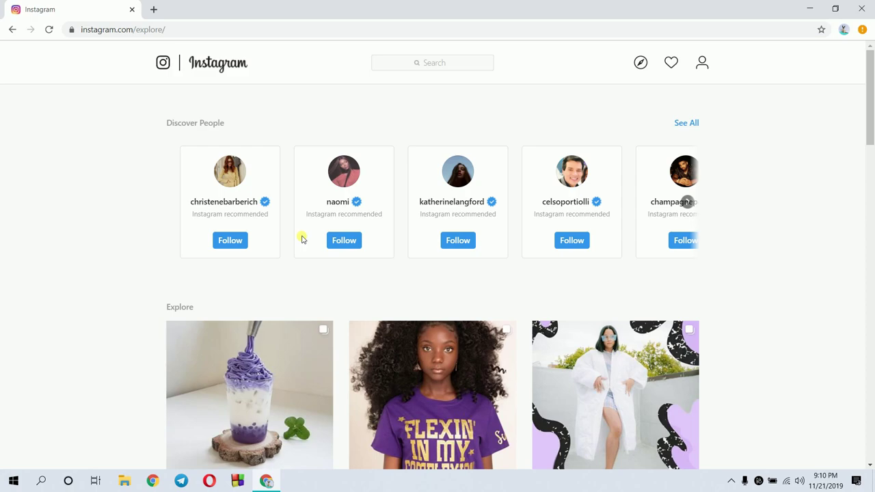
pyautogui.scroll(-8, 303, 238)
pyautogui.scroll(8, 303, 238)
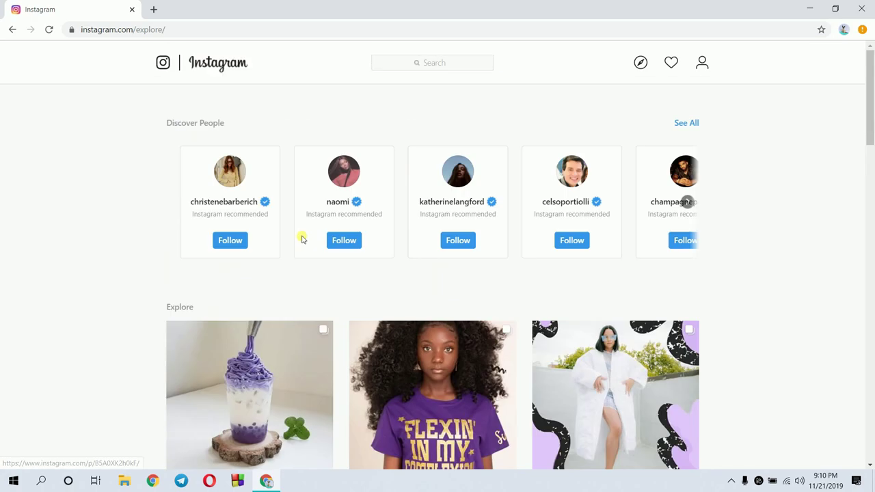
pyautogui.scroll(-15, 303, 238)
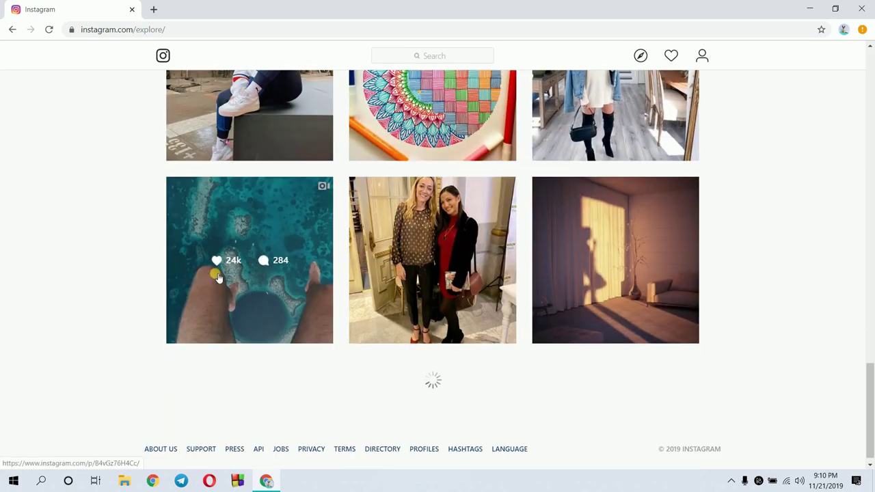
# Step: View the Blue Hole skydiving post from the Explore grid, then close it and keep browsing
pyautogui.click(217, 277)
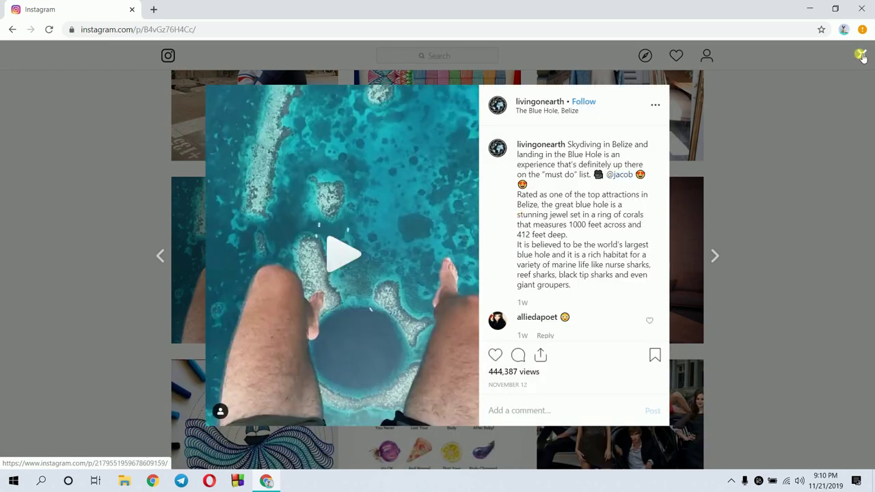
pyautogui.click(861, 55)
pyautogui.scroll(-3, 579, 178)
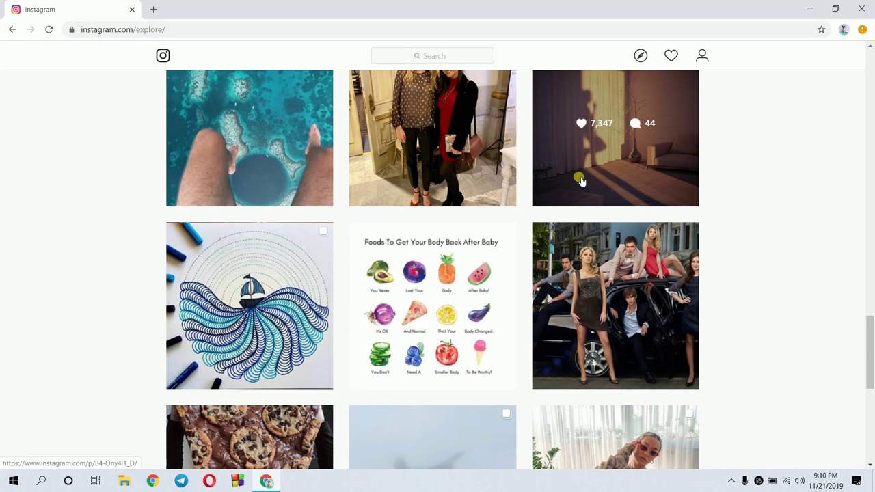
pyautogui.scroll(-10, 579, 178)
pyautogui.scroll(15, 579, 178)
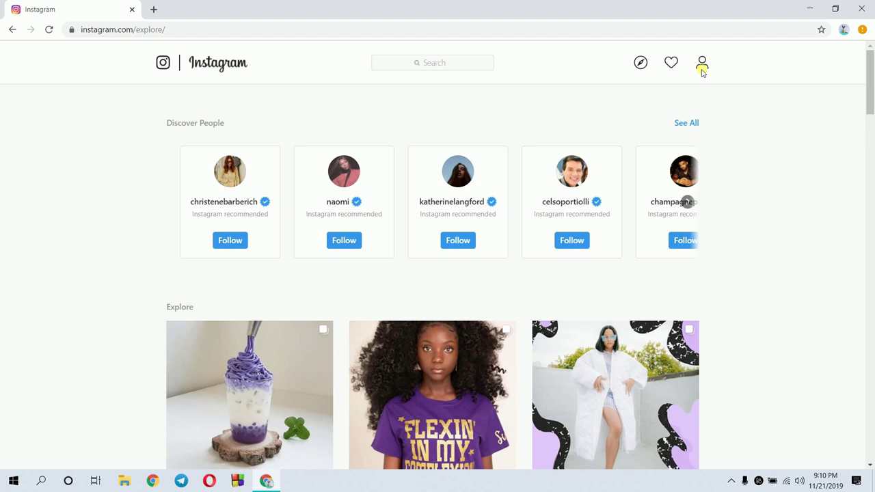
# Step: Go from your profile to Edit Profile and put the cursor in the empty Website field
pyautogui.click(702, 65)
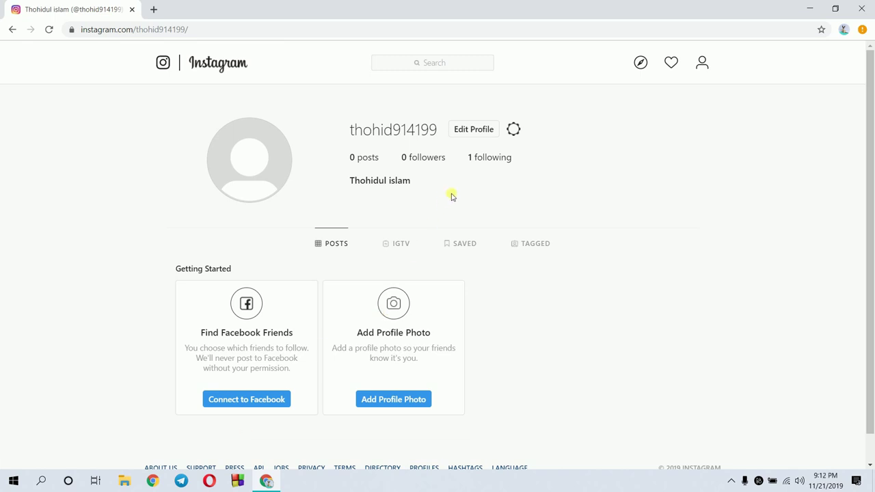
pyautogui.click(488, 132)
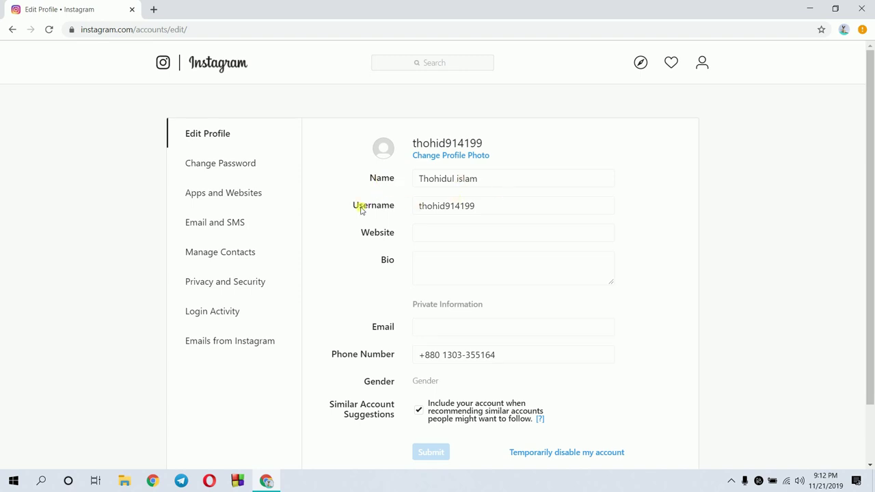
pyautogui.click(436, 232)
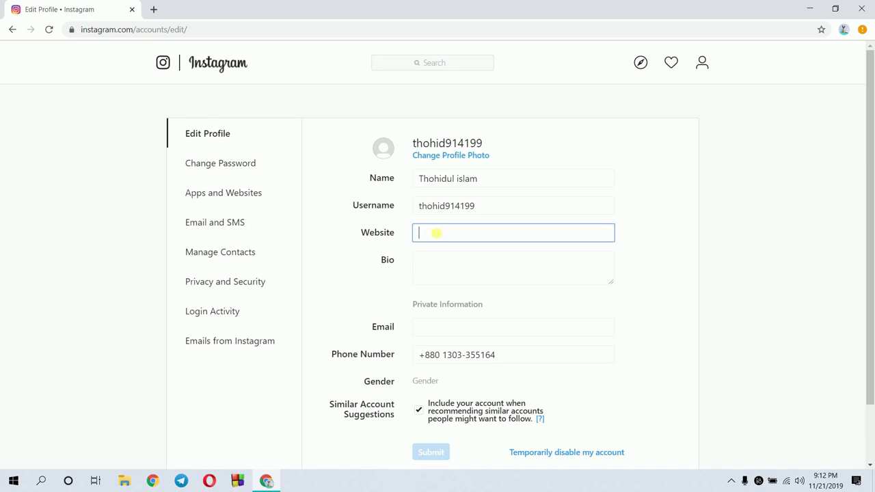
# Step: Search Google for 'blogger' in a new tab and go to the Blogger.com site
pyautogui.click(154, 8)
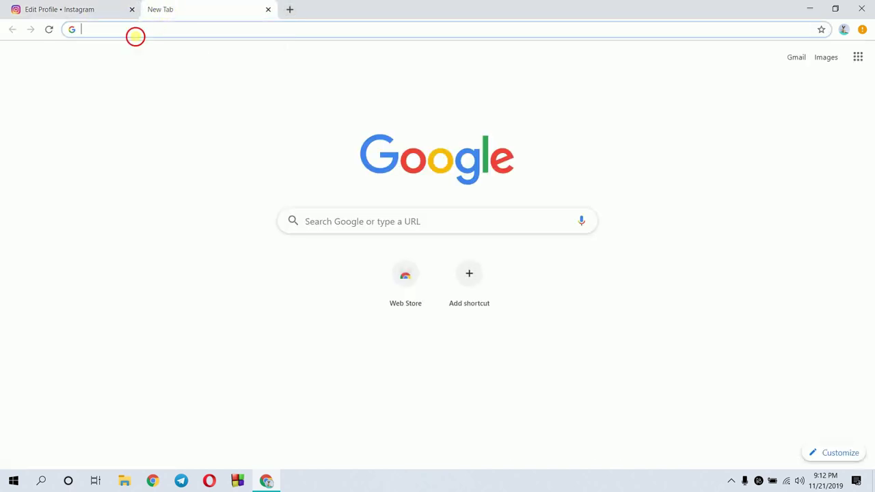
pyautogui.write('blo')
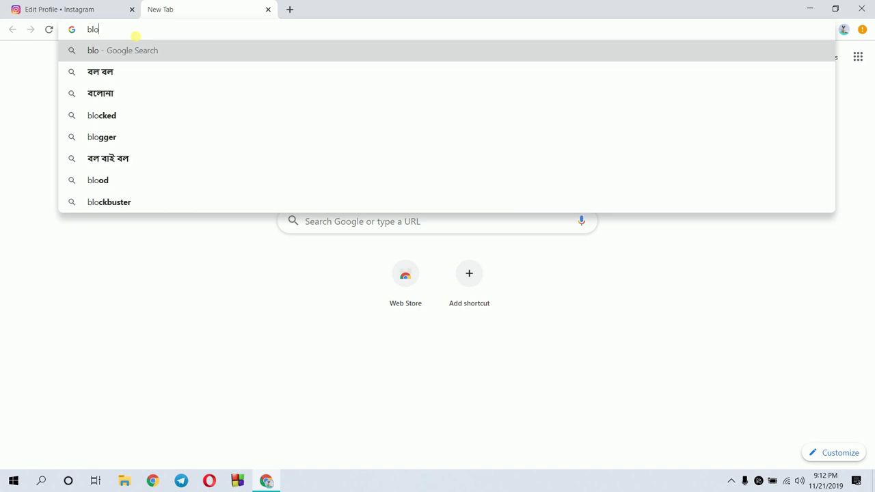
pyautogui.write('gger')
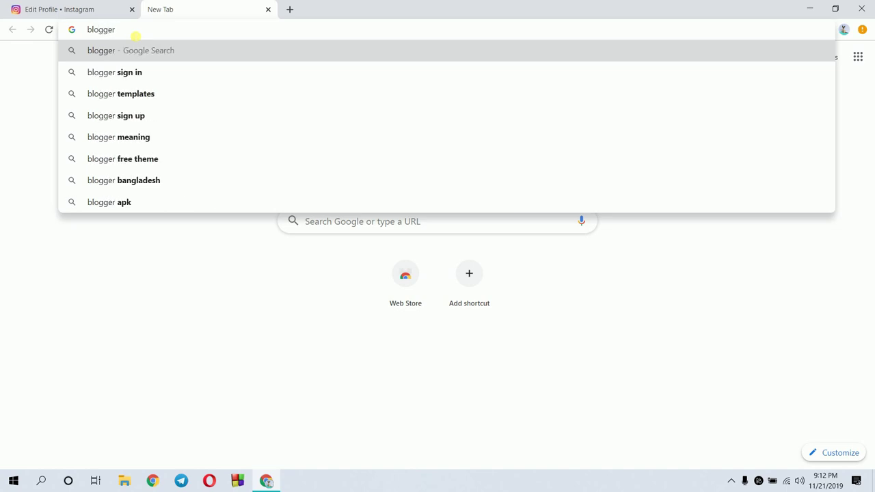
pyautogui.press('Return')
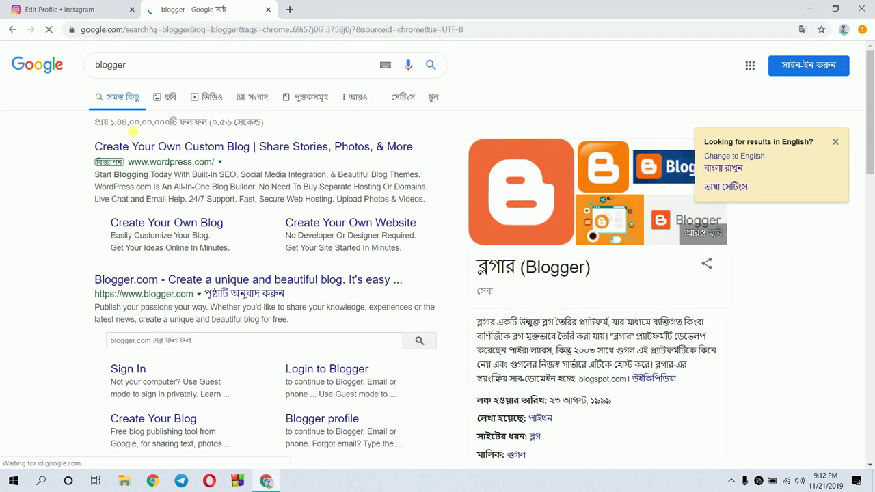
pyautogui.click(126, 281)
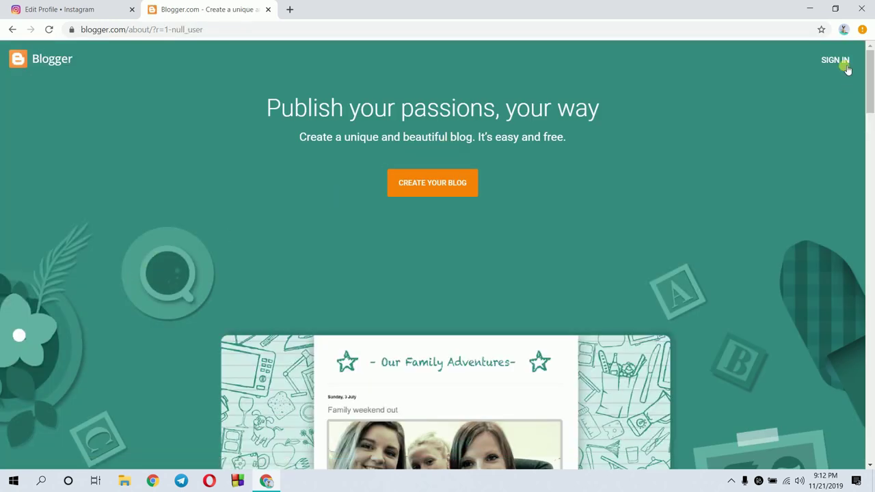
# Step: Sign in to Blogger with the Google account and password, then return to Instagram's Edit Profile tab
pyautogui.click(846, 63)
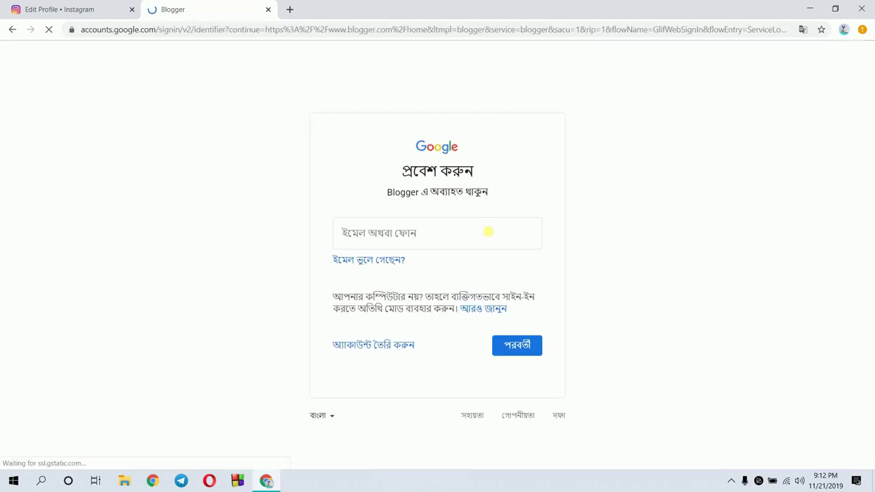
pyautogui.click(456, 245)
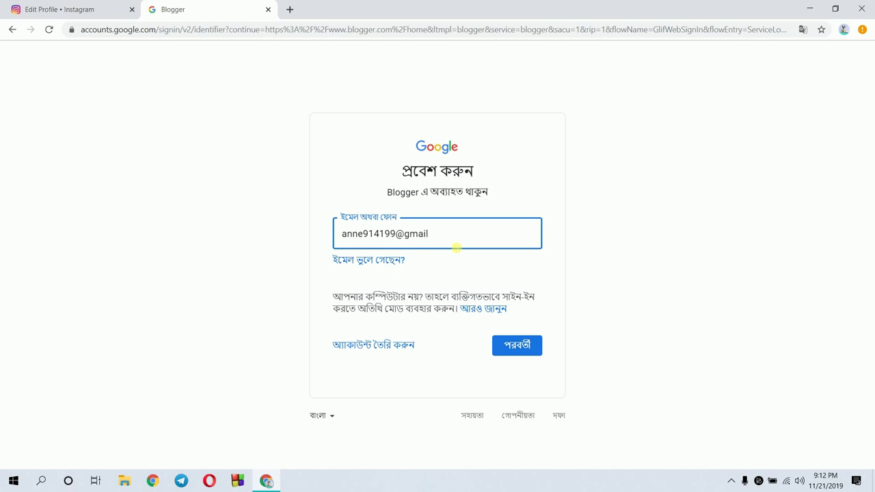
pyautogui.press('Return')
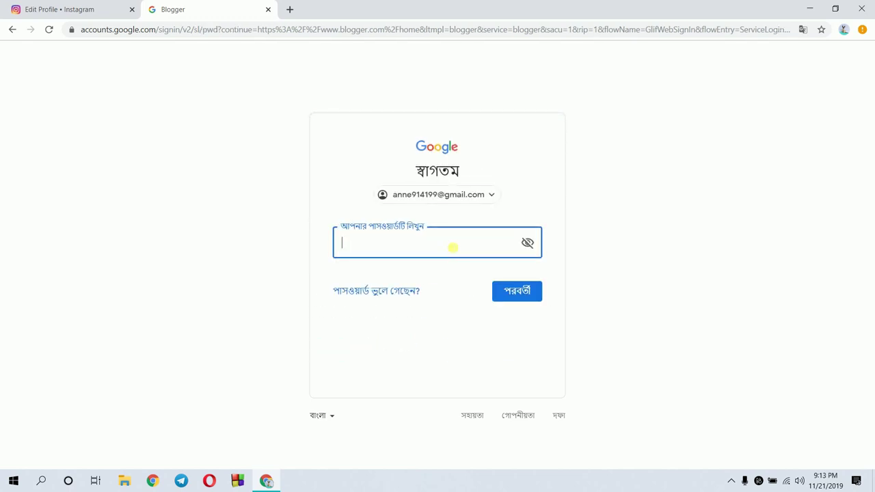
pyautogui.write('a')
pyautogui.press('Return')
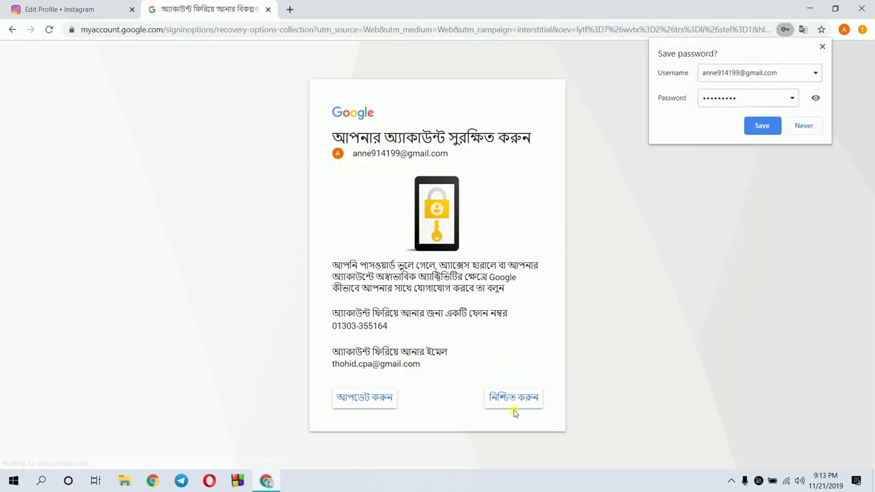
pyautogui.click(515, 411)
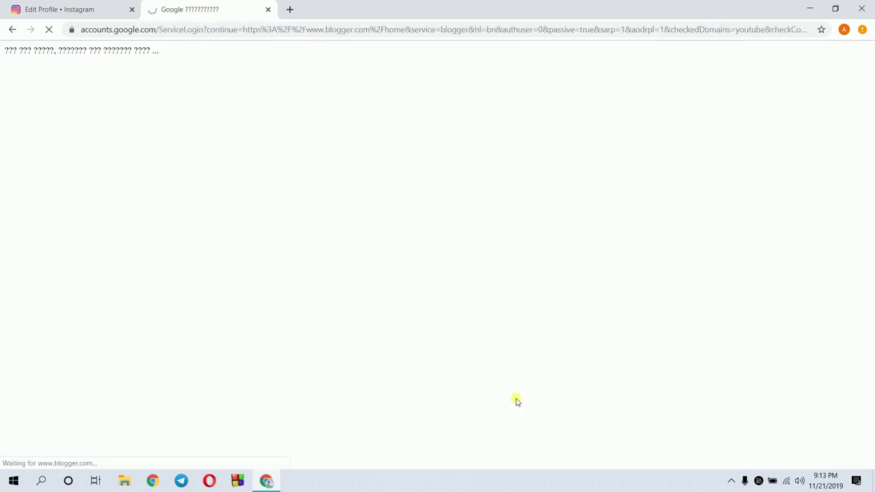
pyautogui.click(33, 8)
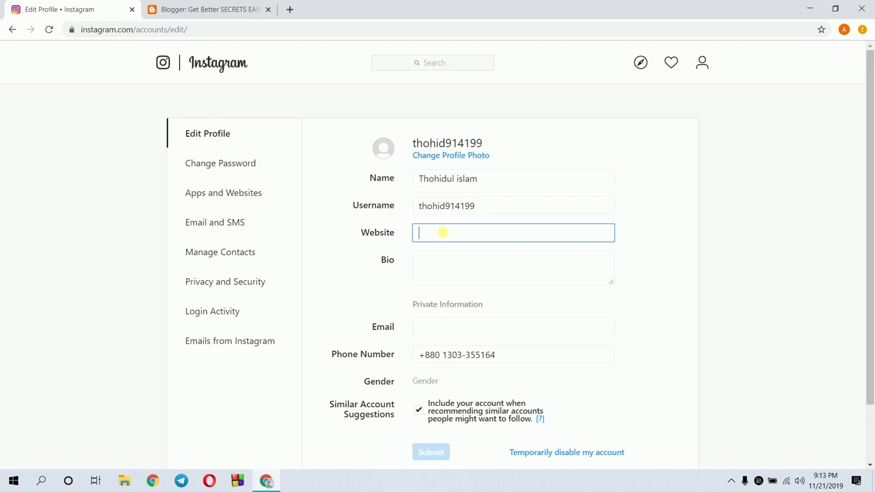
# Step: Copy the live blog's address from the Blogger tab and go back to Instagram's Edit Profile
pyautogui.click(190, 6)
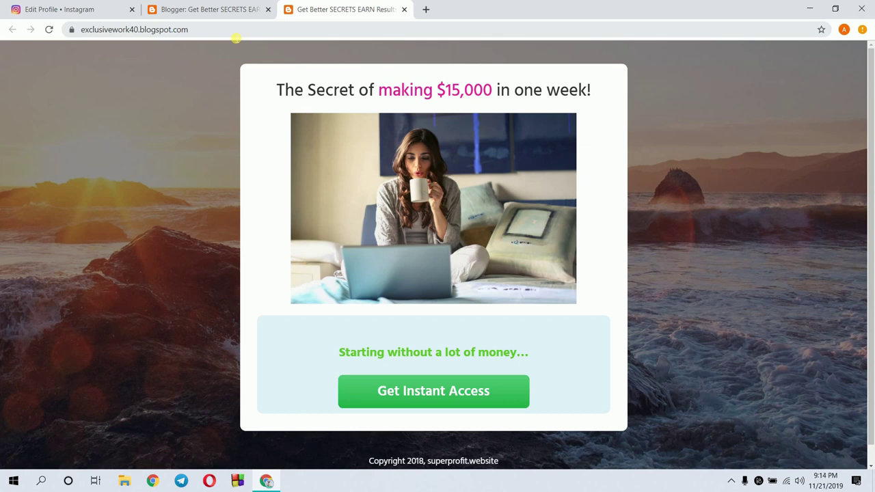
pyautogui.doubleClick(235, 35)
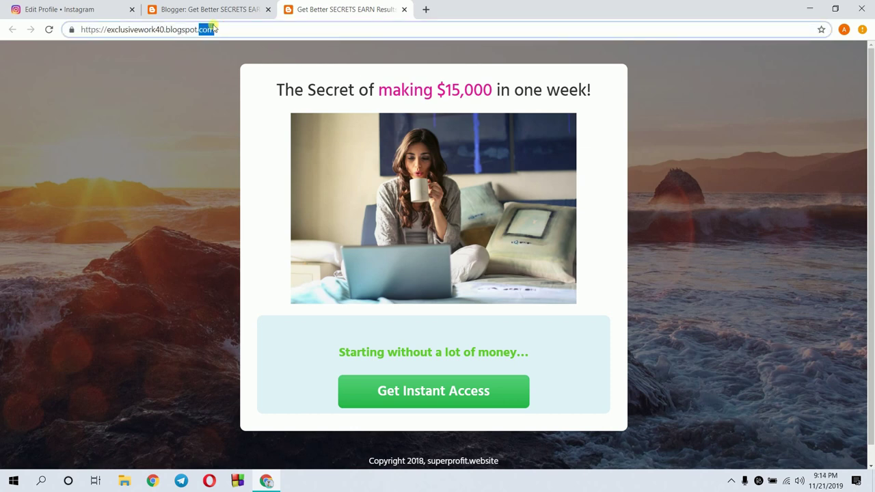
pyautogui.click(249, 35)
pyautogui.doubleClick(246, 34)
pyautogui.hotkey('ctrl', 'c')
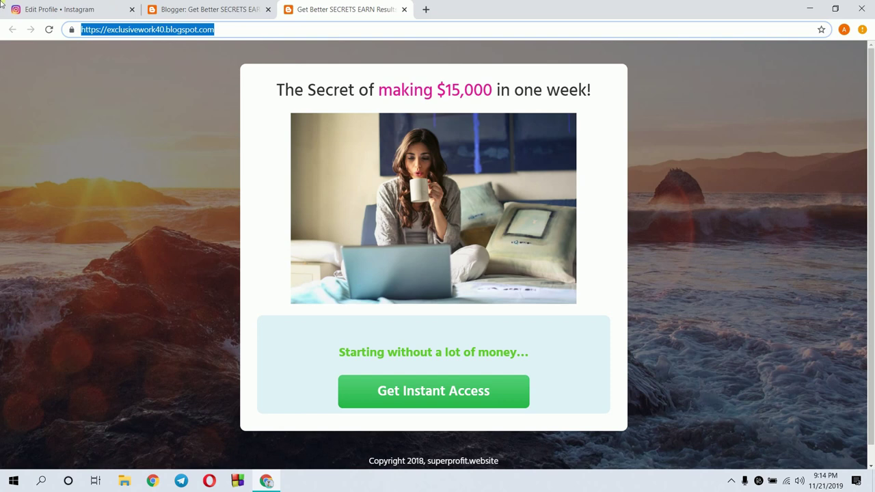
pyautogui.click(31, 8)
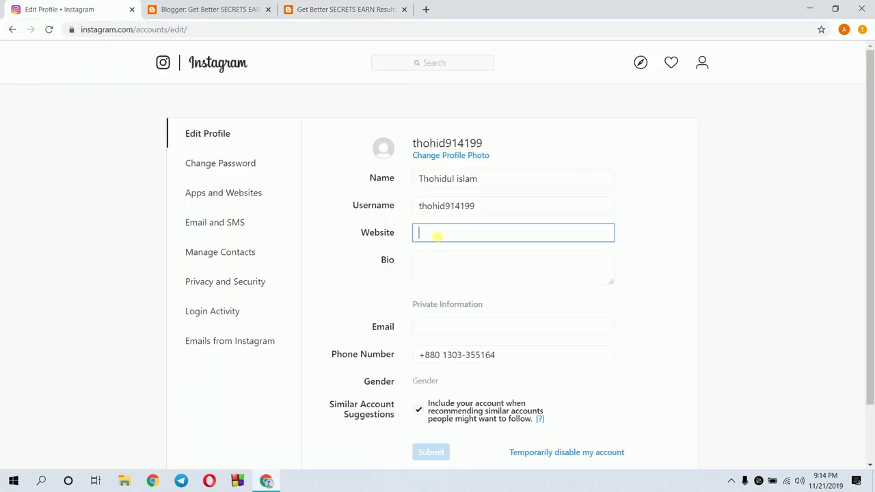
pyautogui.click(439, 235)
pyautogui.hotkey('ctrl', 'v')
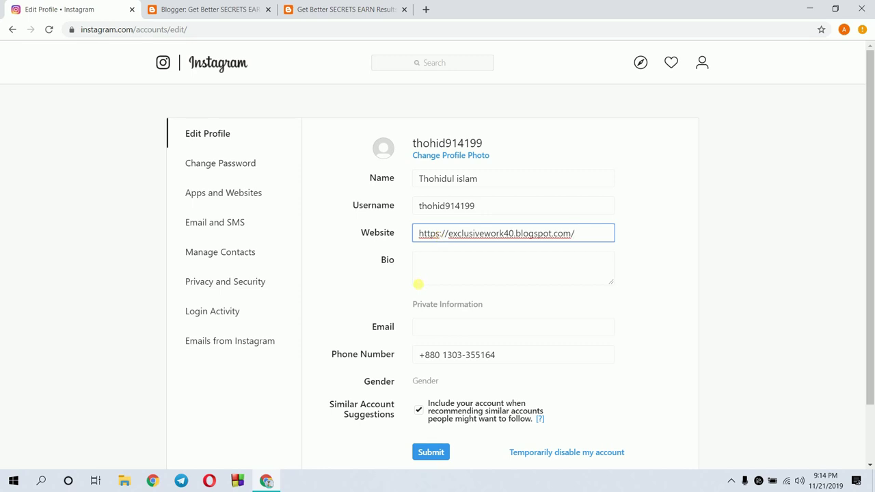
pyautogui.click(433, 260)
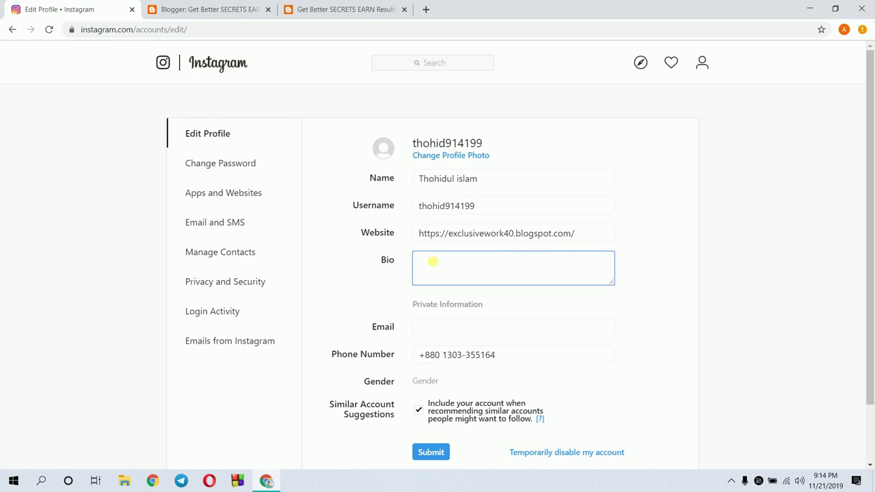
pyautogui.click(424, 328)
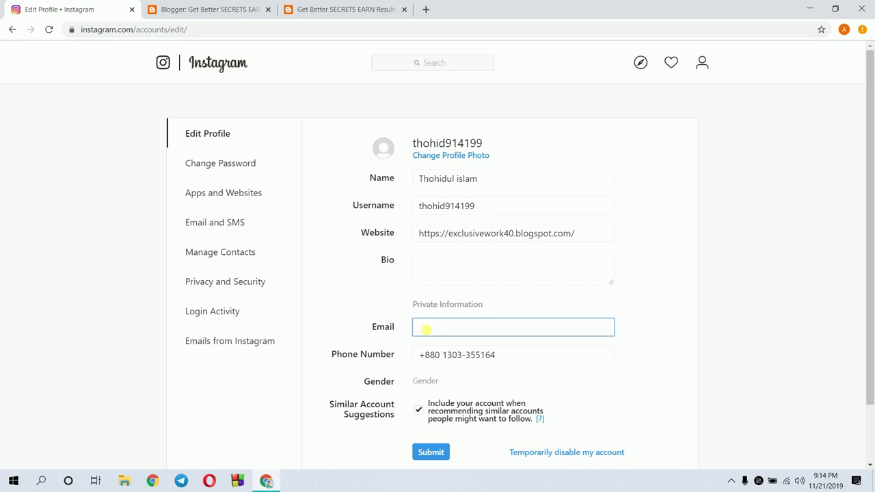
# Step: Set the profile gender to Male and submit the profile changes
pyautogui.click(423, 383)
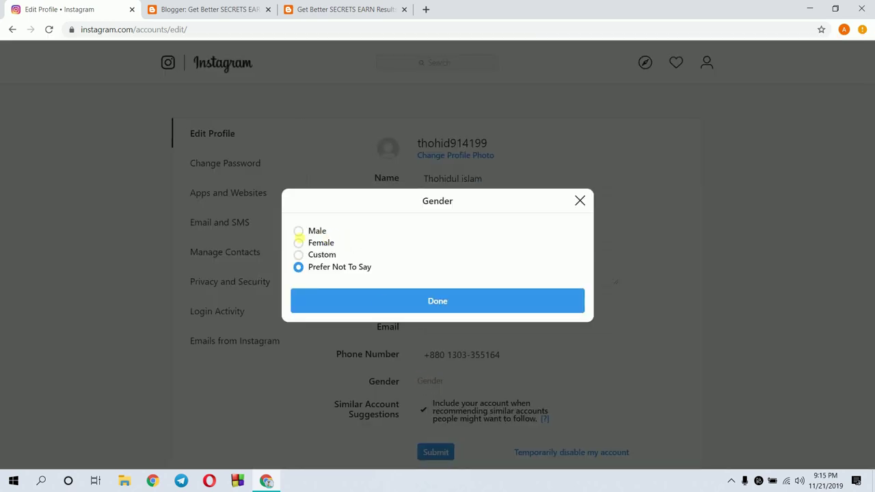
pyautogui.click(300, 232)
pyautogui.click(367, 298)
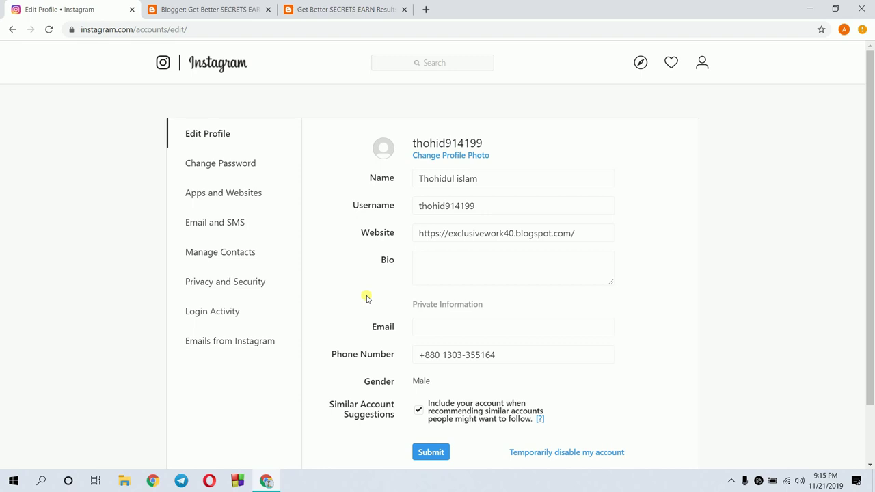
pyautogui.click(425, 453)
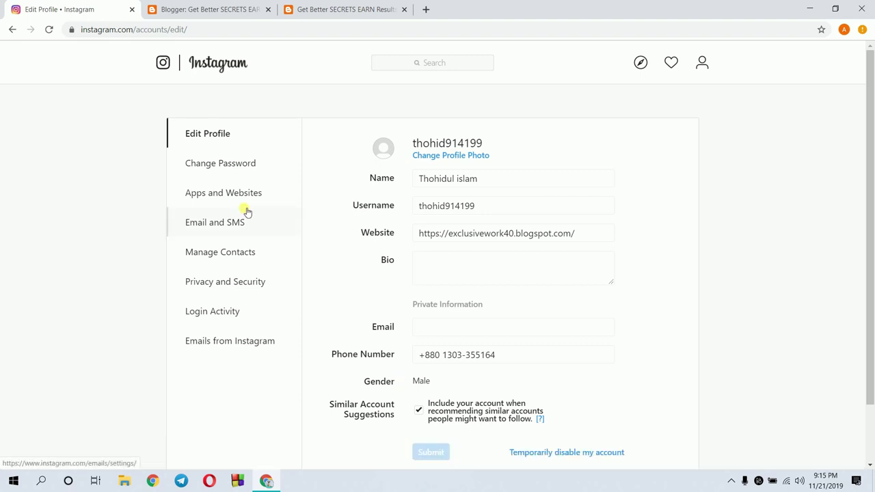
pyautogui.click(235, 168)
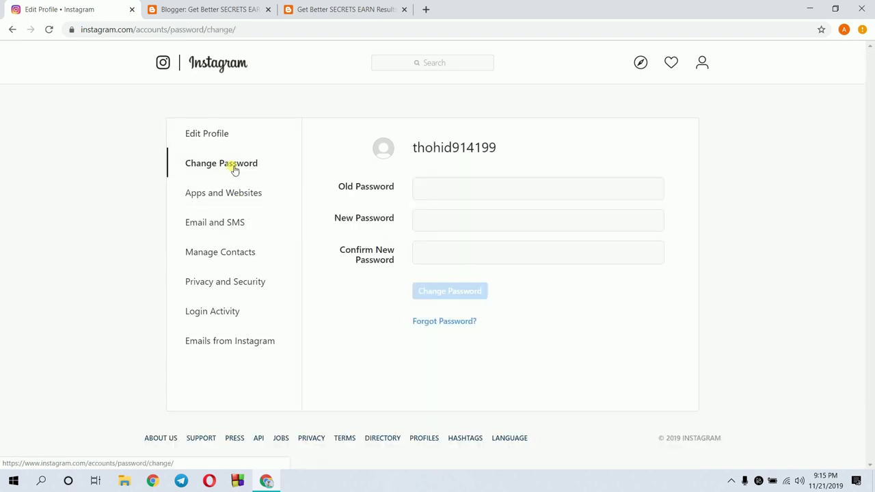
pyautogui.click(196, 202)
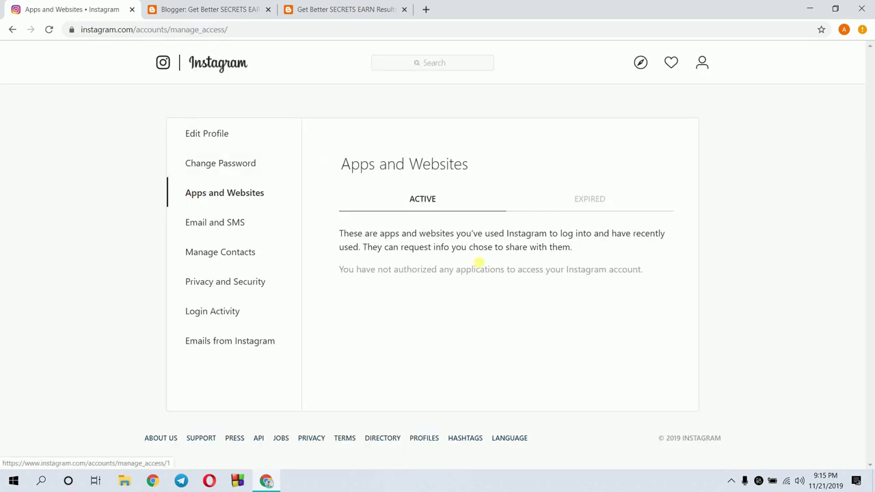
pyautogui.click(236, 223)
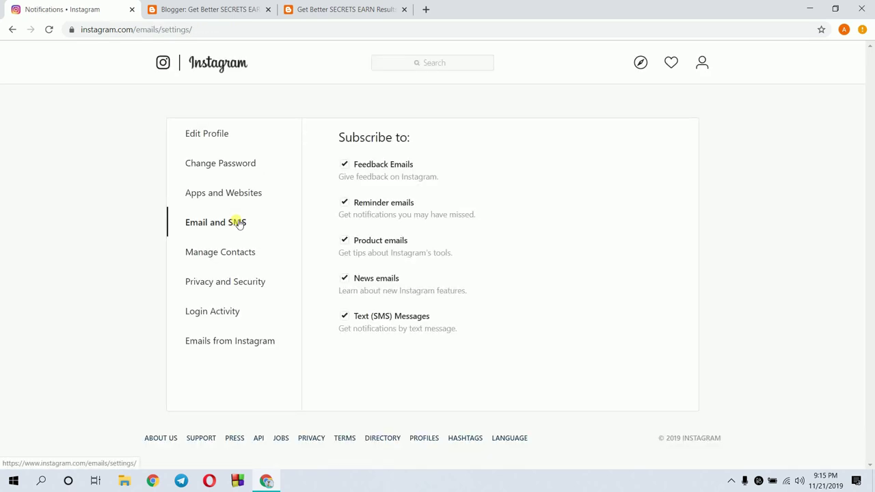
pyautogui.click(244, 291)
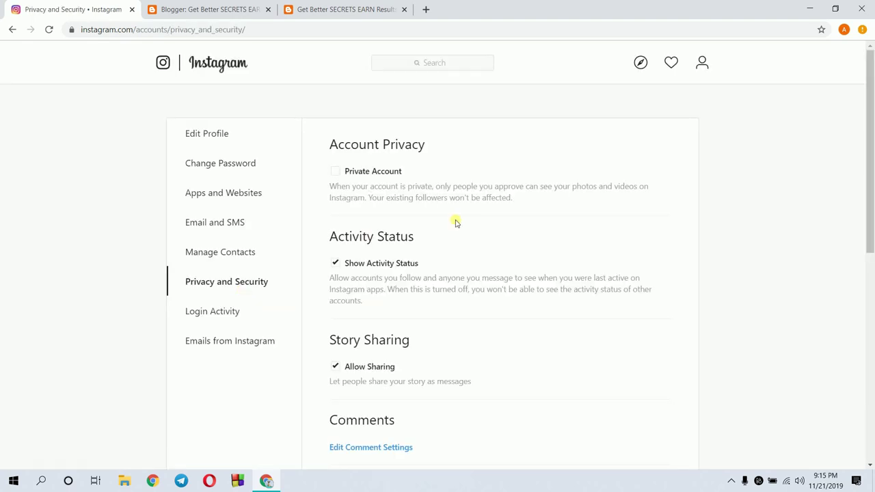
pyautogui.scroll(-10, 447, 220)
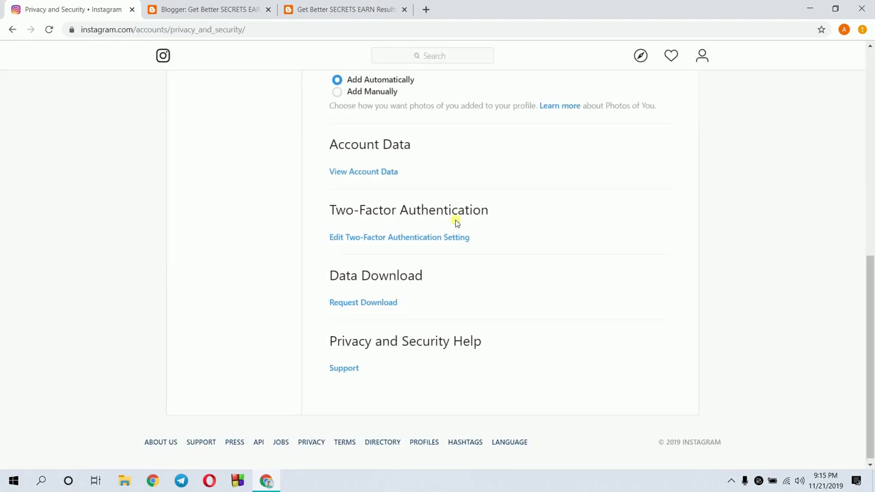
pyautogui.scroll(1, 456, 220)
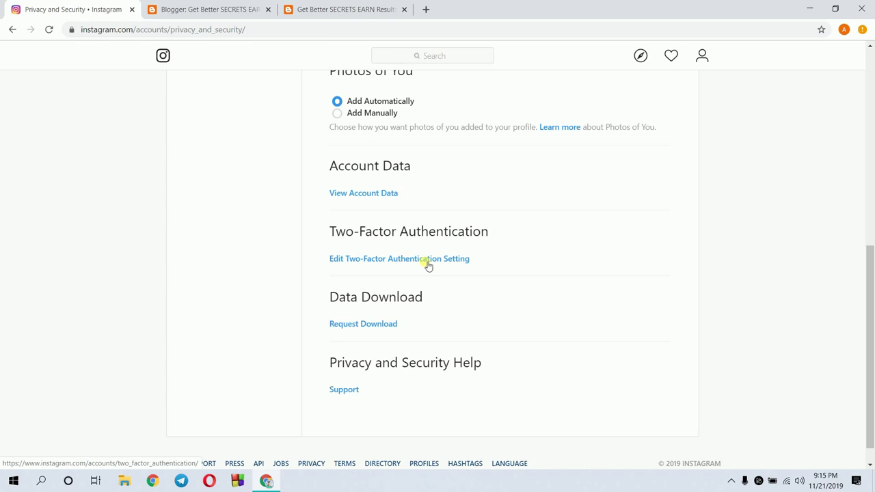
pyautogui.scroll(6, 428, 266)
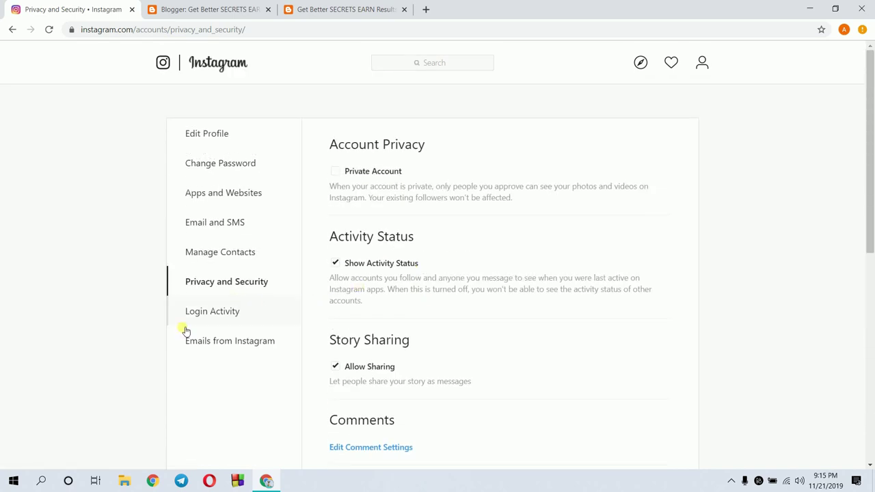
pyautogui.click(190, 322)
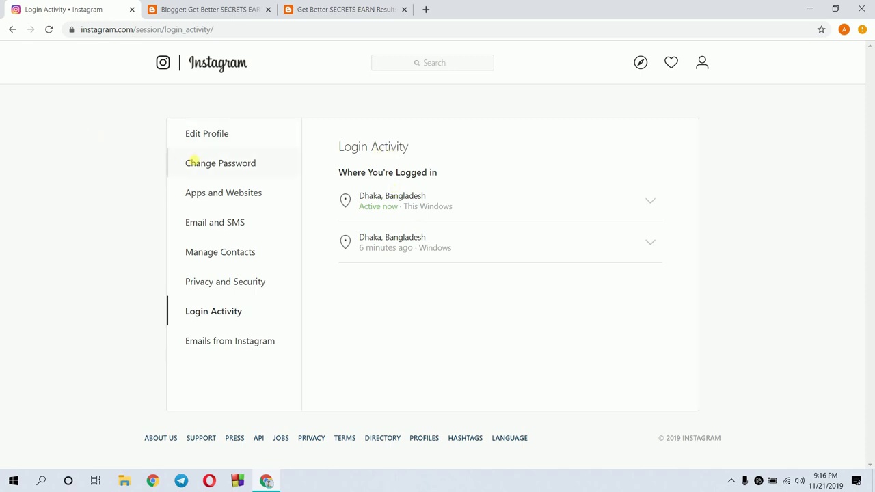
pyautogui.click(203, 143)
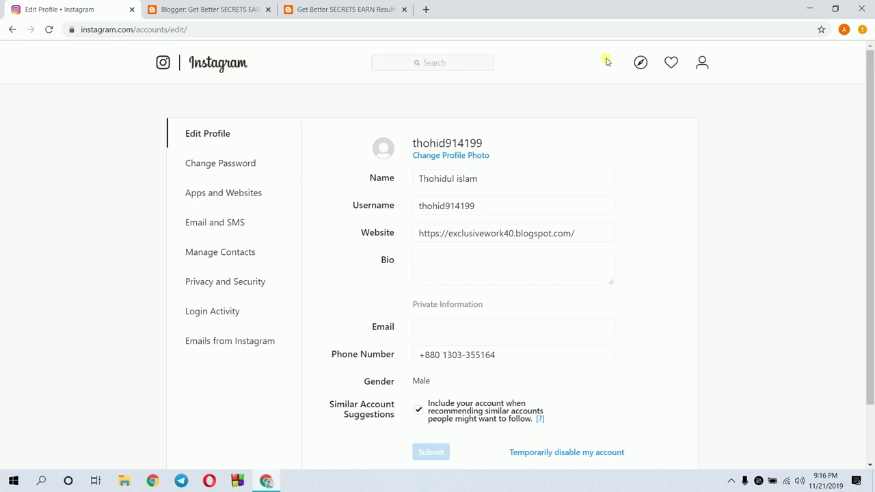
# Step: View the profile showing the exclusivework40.blogspot.com link and close the 'Get Better SECRETS EARN Results' tab
pyautogui.click(702, 66)
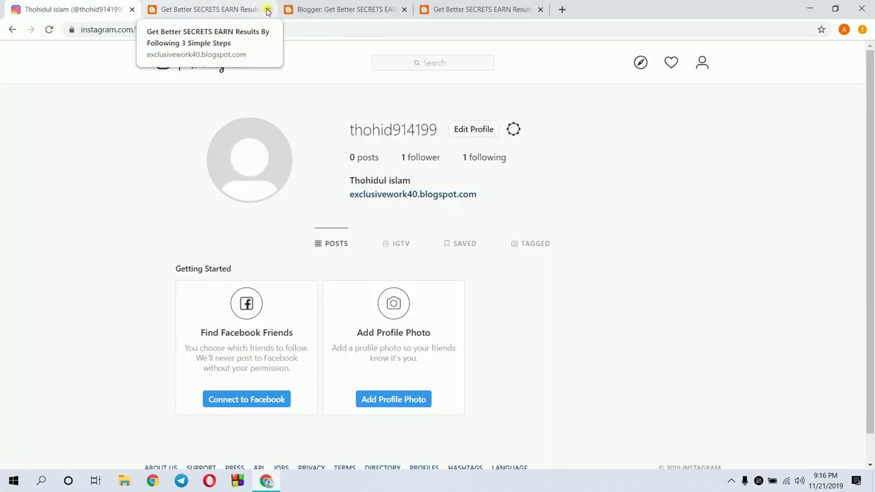
pyautogui.click(268, 9)
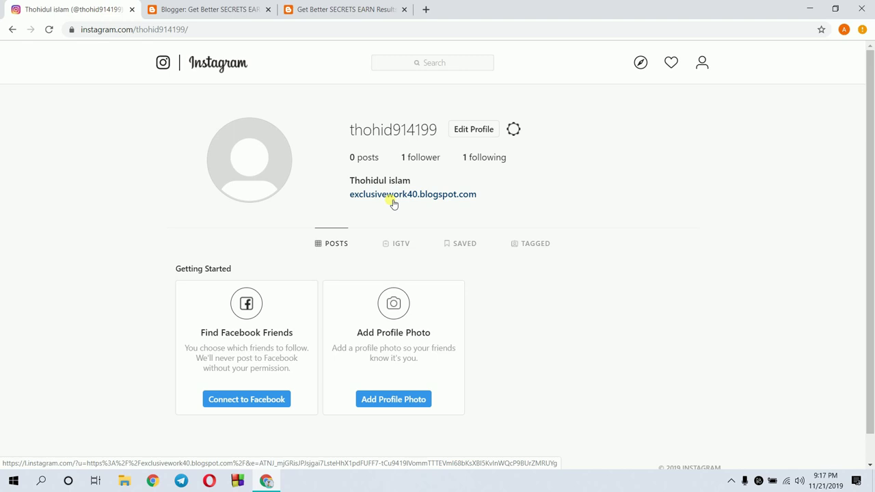
pyautogui.click(259, 184)
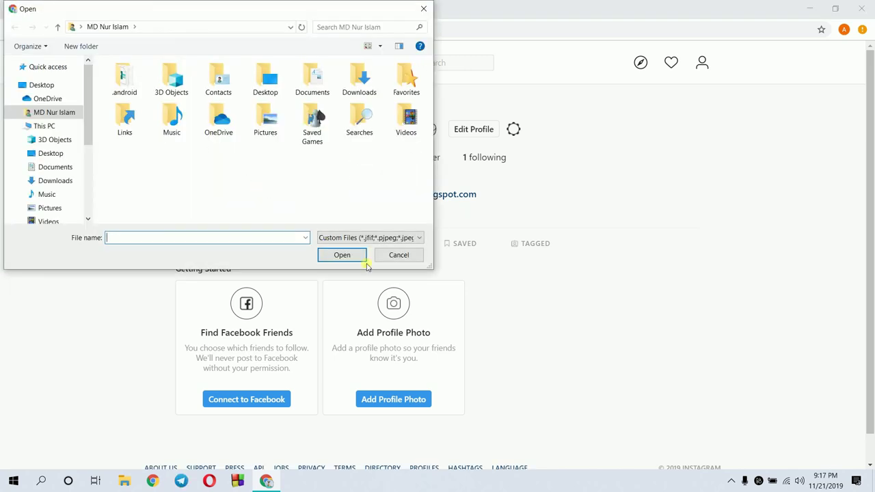
pyautogui.click(403, 256)
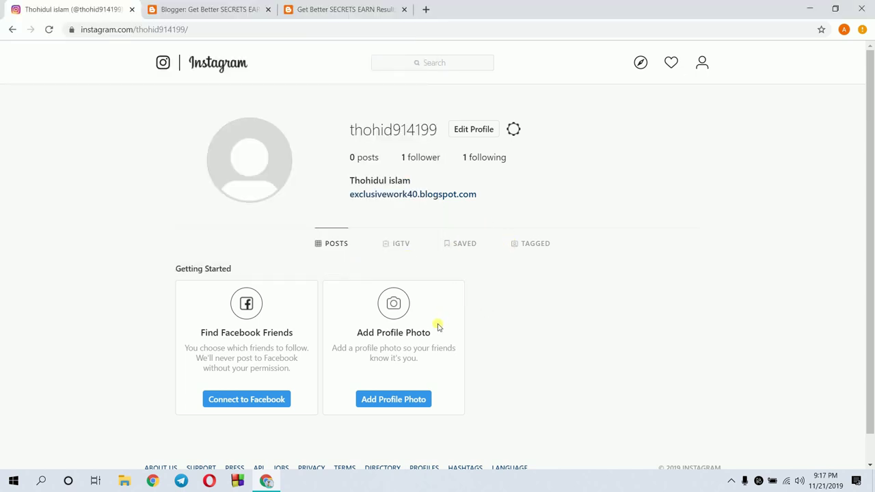
pyautogui.scroll(-1, 438, 327)
pyautogui.scroll(1, 438, 327)
pyautogui.scroll(-1, 438, 326)
pyautogui.scroll(1, 438, 327)
# Step: Reach Chrome's Extensions page from the main menu and show its side navigation
pyautogui.click(863, 31)
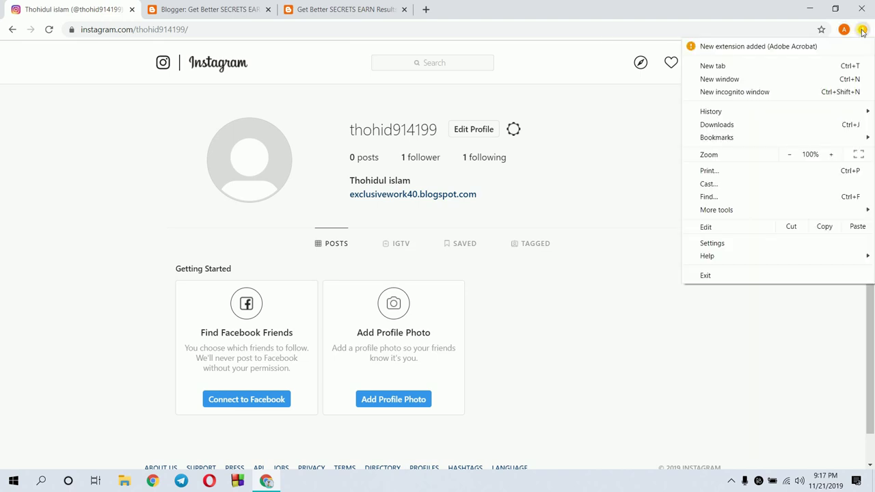
pyautogui.moveTo(721, 213)
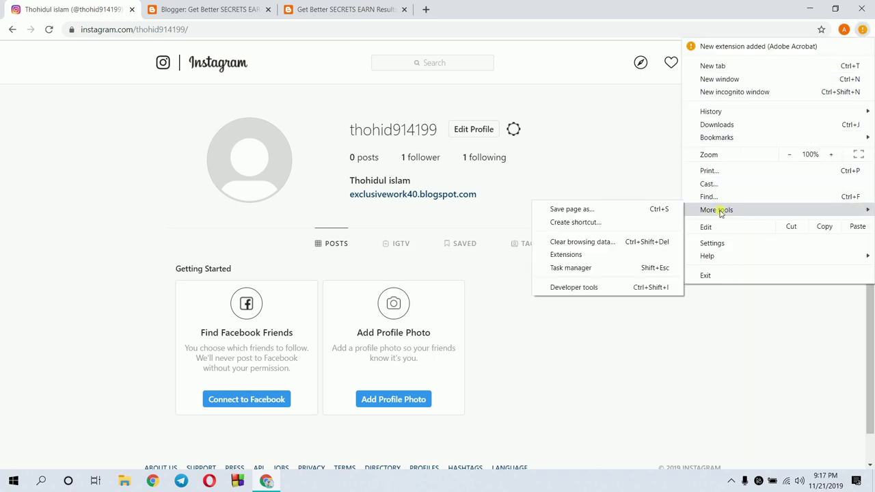
pyautogui.click(595, 254)
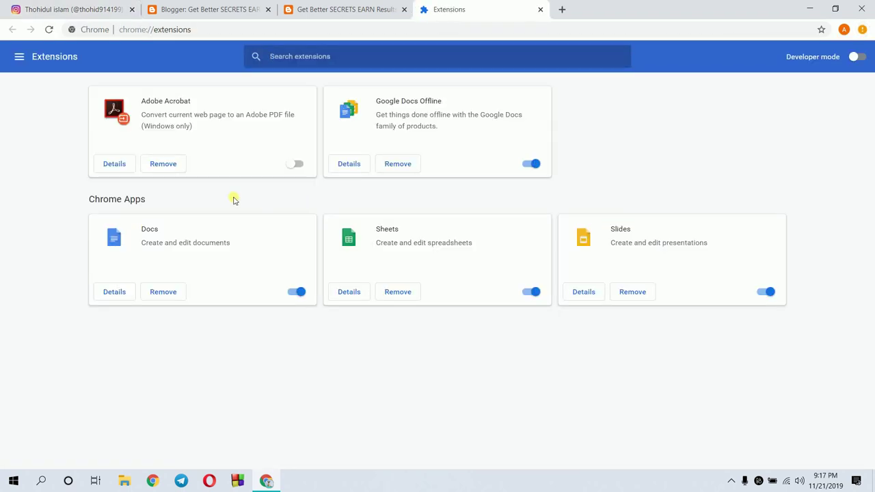
pyautogui.click(19, 56)
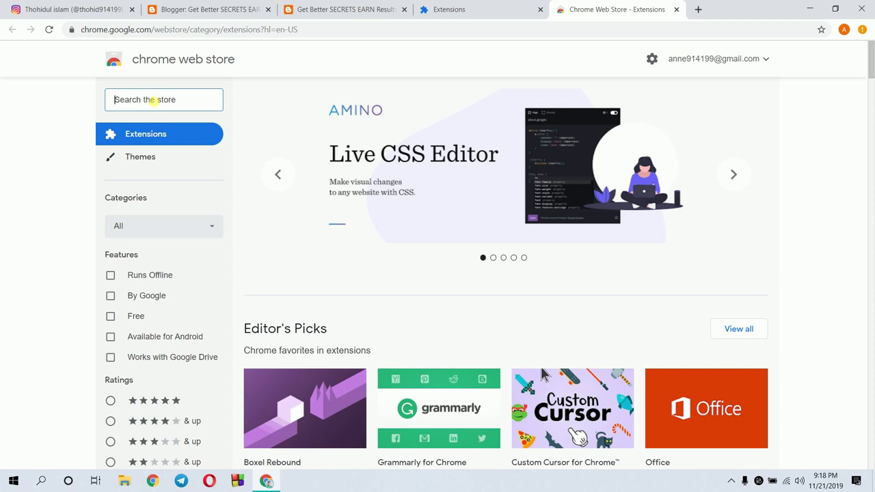
# Step: Search the Web Store for 'instagram' and add the Web for Instagram extension to Chrome
pyautogui.write('ins')
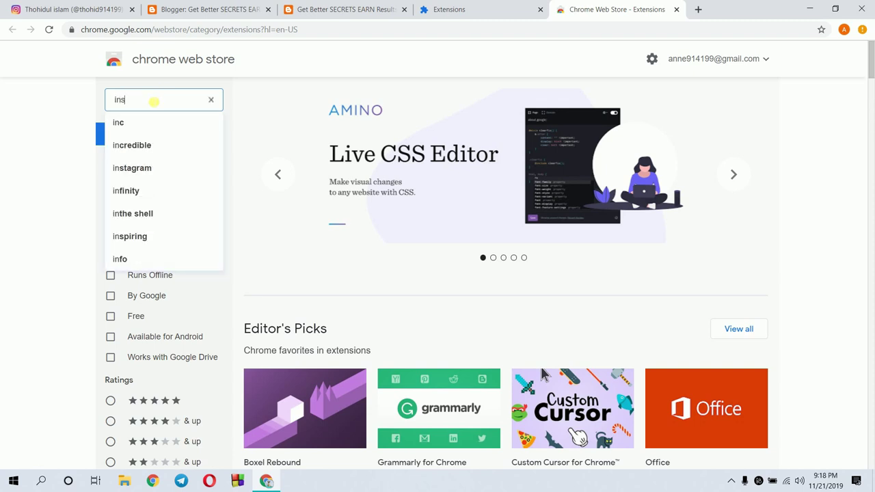
pyautogui.write('ta')
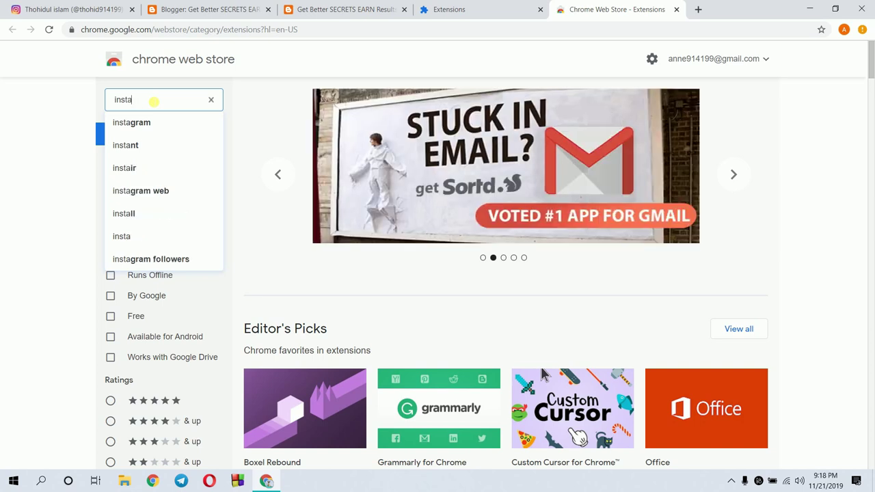
pyautogui.write('gram')
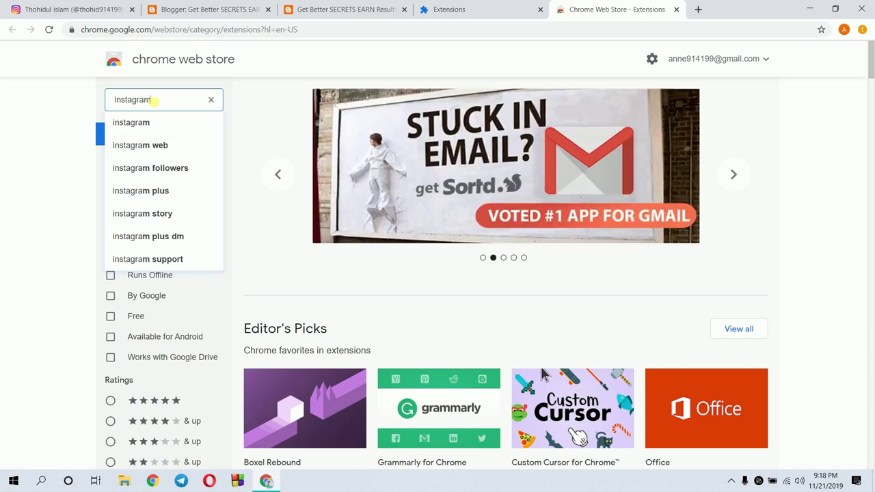
pyautogui.click(120, 124)
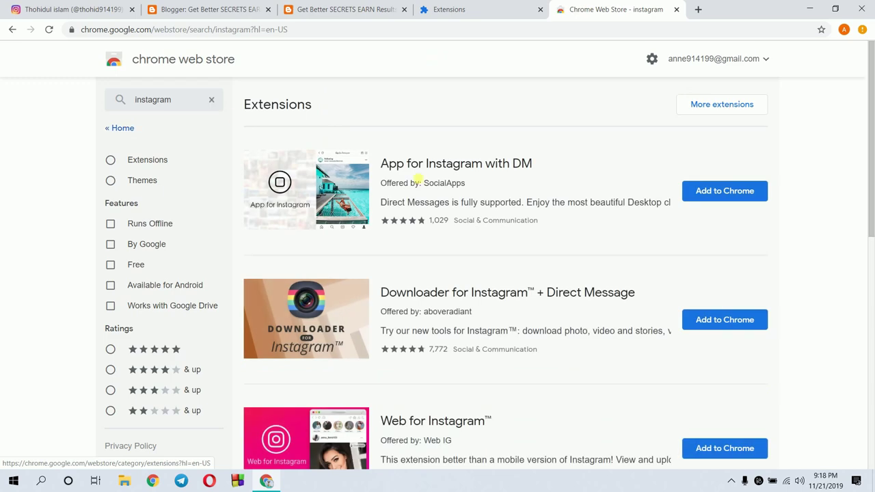
pyautogui.scroll(-5, 448, 200)
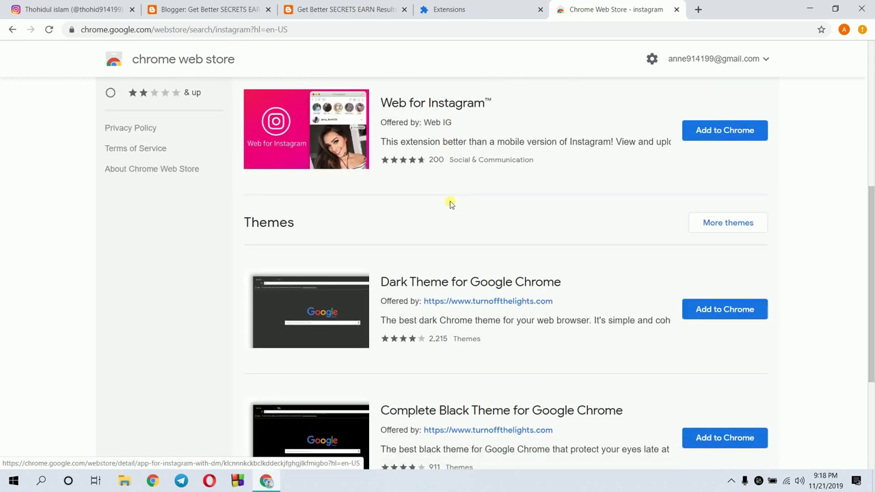
pyautogui.click(740, 131)
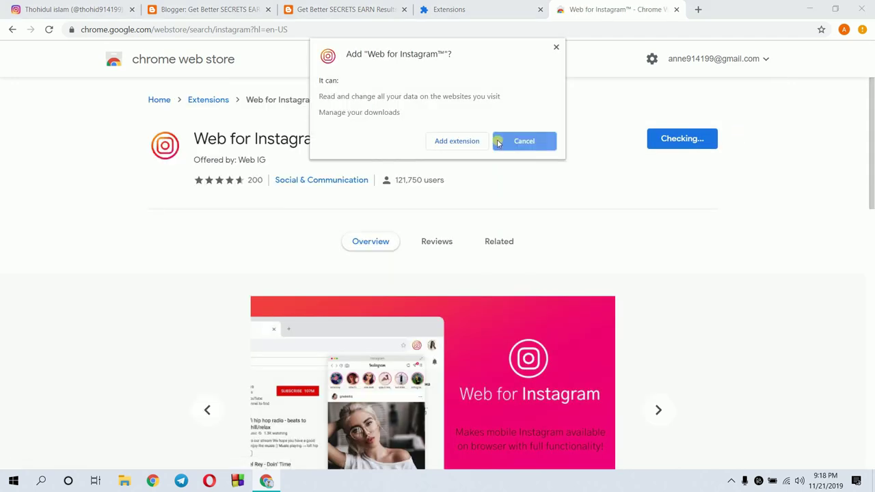
pyautogui.click(454, 141)
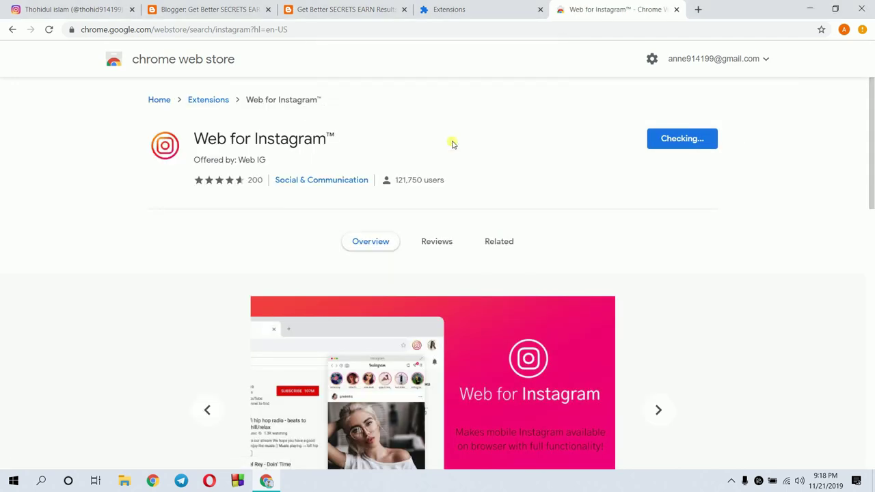
pyautogui.scroll(-8, 452, 143)
pyautogui.scroll(5, 452, 140)
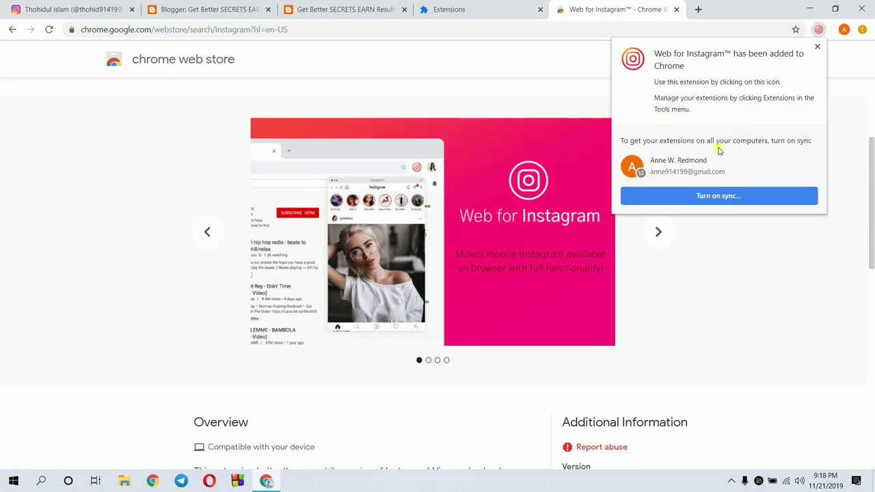
# Step: Dismiss the Web for Instagram window, close the Web Store, Extensions and blog tabs, and return to Instagram
pyautogui.click(819, 30)
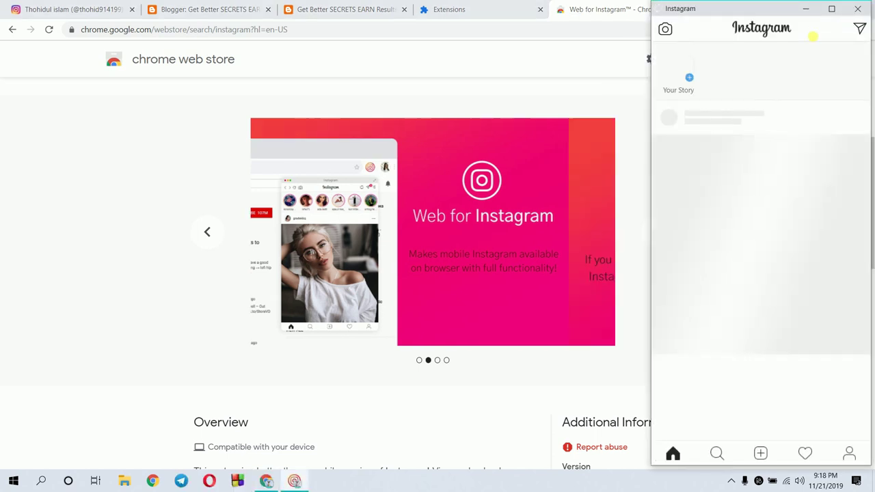
pyautogui.click(858, 9)
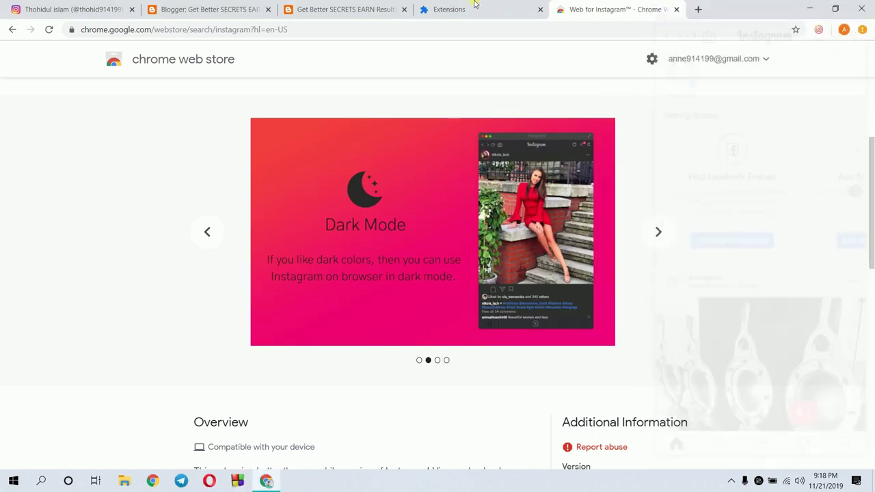
pyautogui.click(677, 8)
pyautogui.click(540, 9)
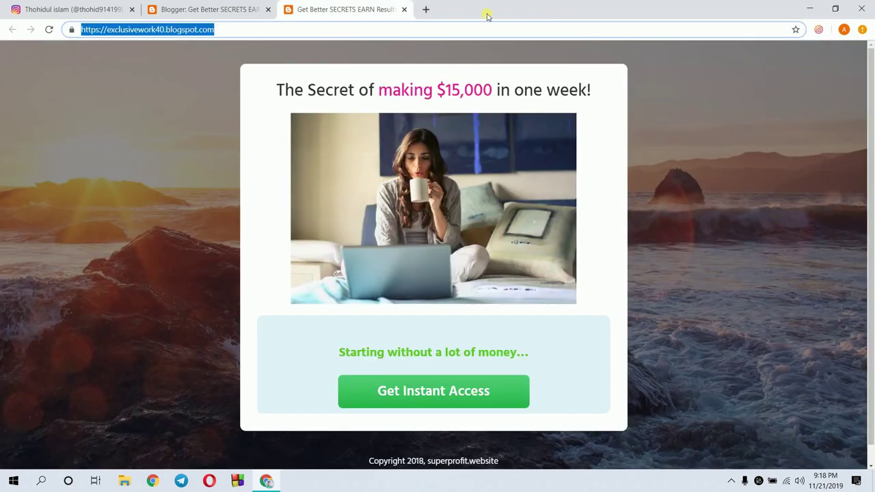
pyautogui.click(404, 9)
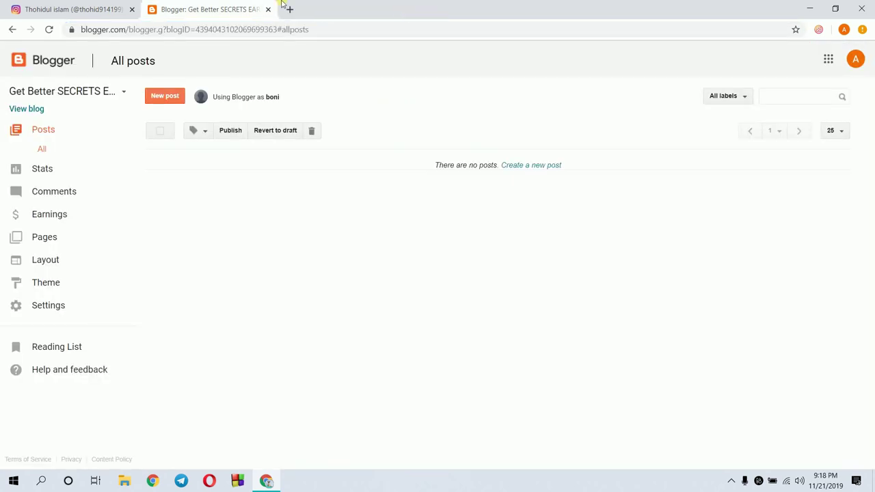
pyautogui.click(27, 5)
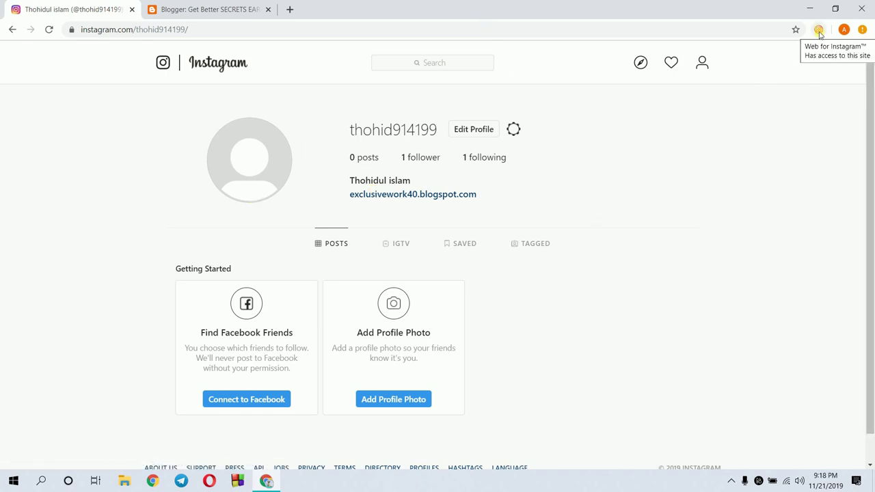
# Step: Launch the Web for Instagram window, move it toward the centre, and show the Explore grid
pyautogui.click(819, 31)
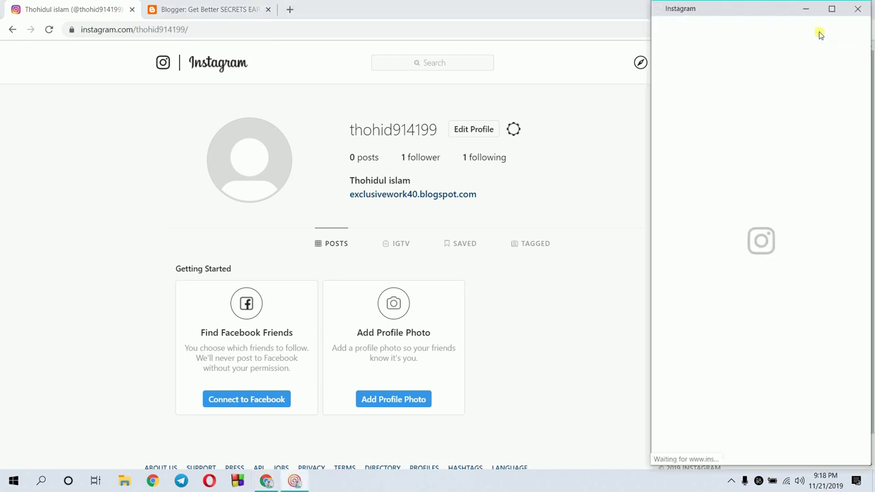
pyautogui.moveTo(757, 8); pyautogui.dragTo(613, 36)
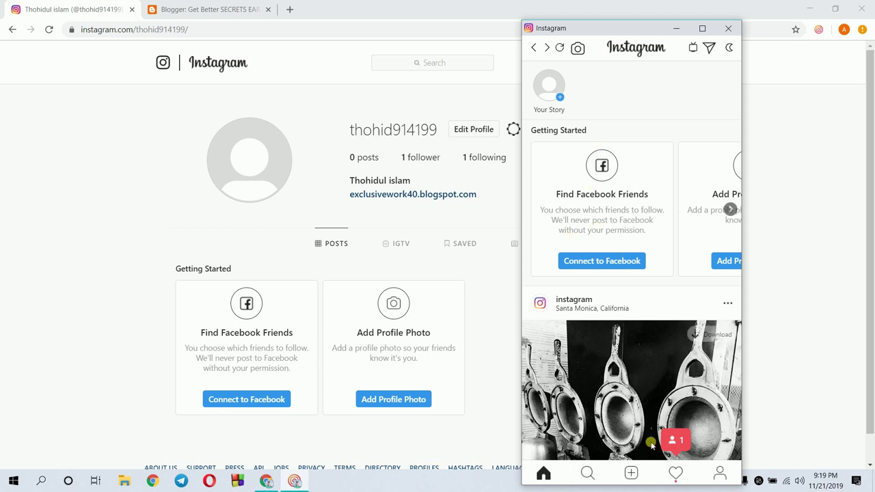
pyautogui.click(594, 480)
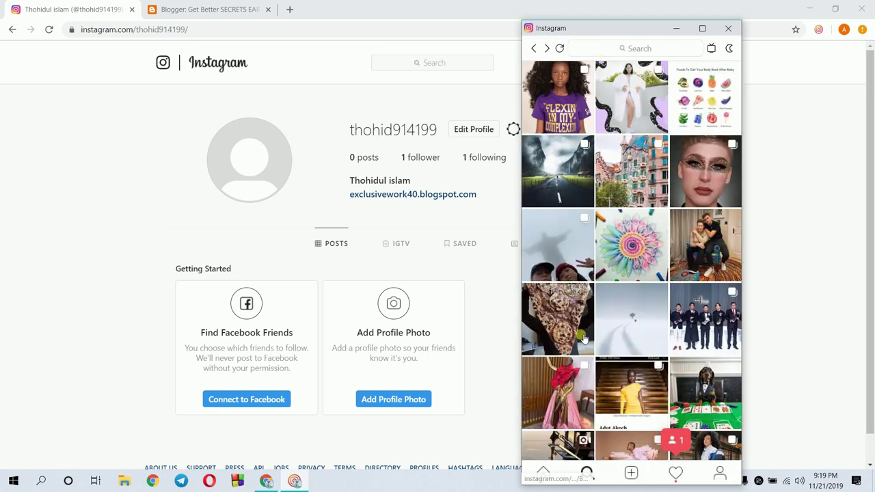
# Step: Start a new post but cancel the photo upload, then show the Activity page's Suggestions For You
pyautogui.click(631, 473)
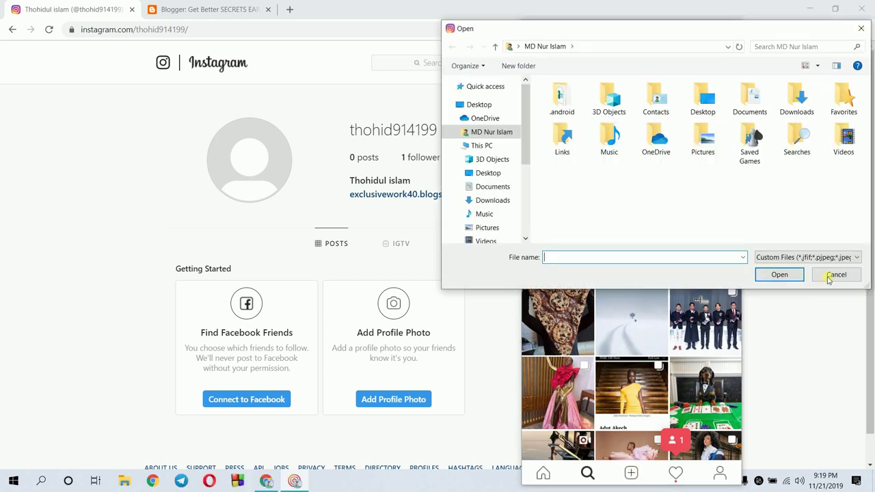
pyautogui.click(835, 274)
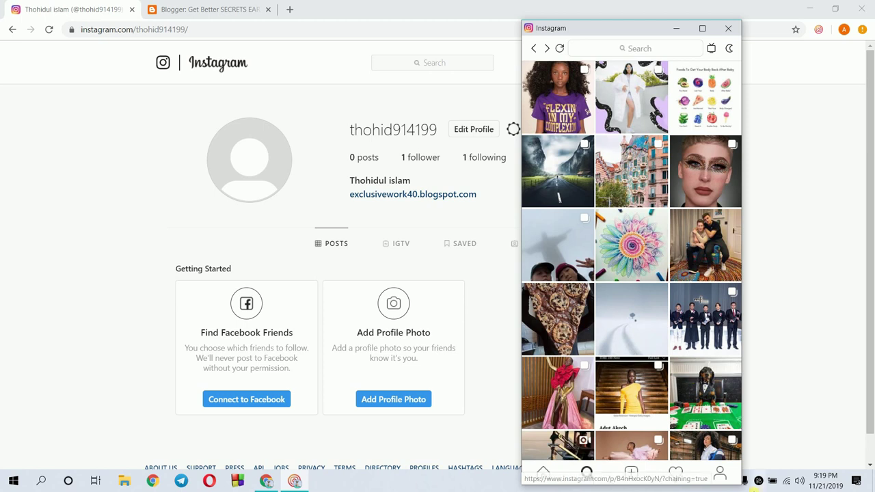
pyautogui.click(675, 470)
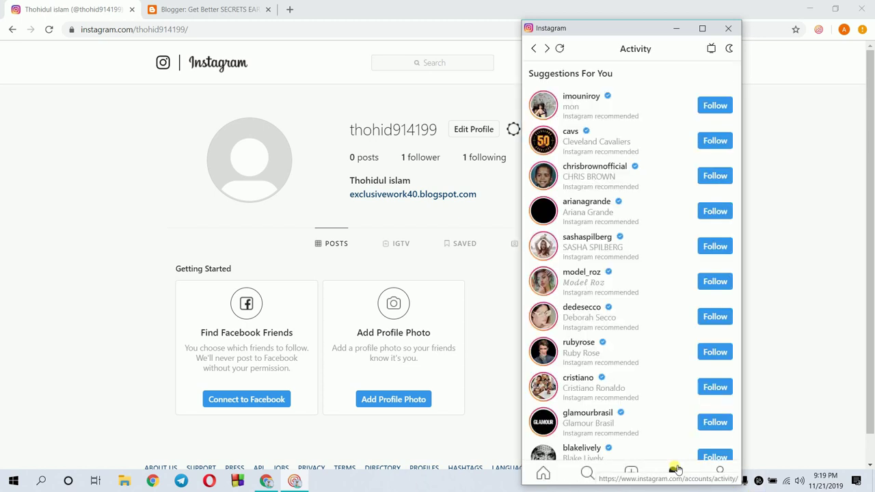
# Step: Show the account's own profile and page the Getting Started cards to Add Profile Photo
pyautogui.click(720, 473)
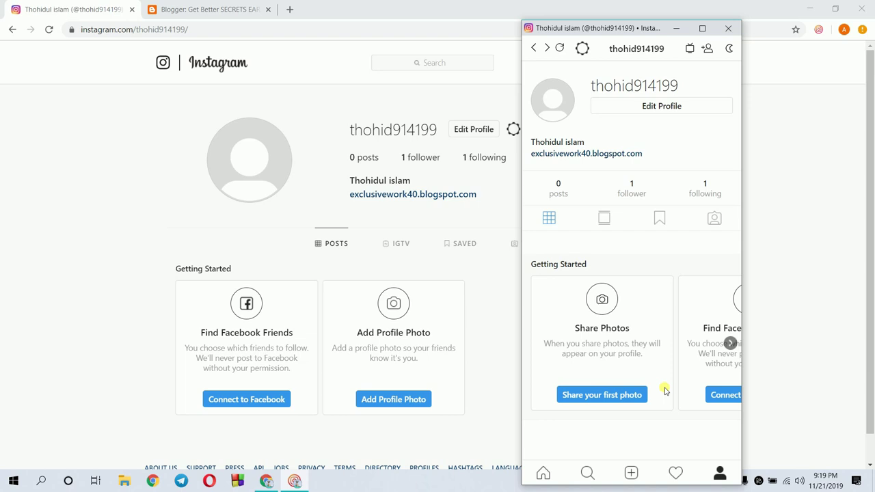
pyautogui.click(731, 347)
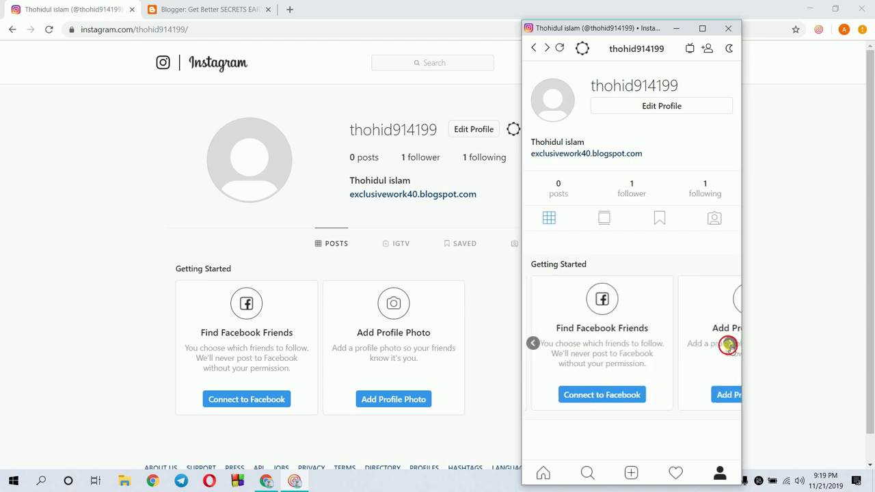
pyautogui.click(731, 347)
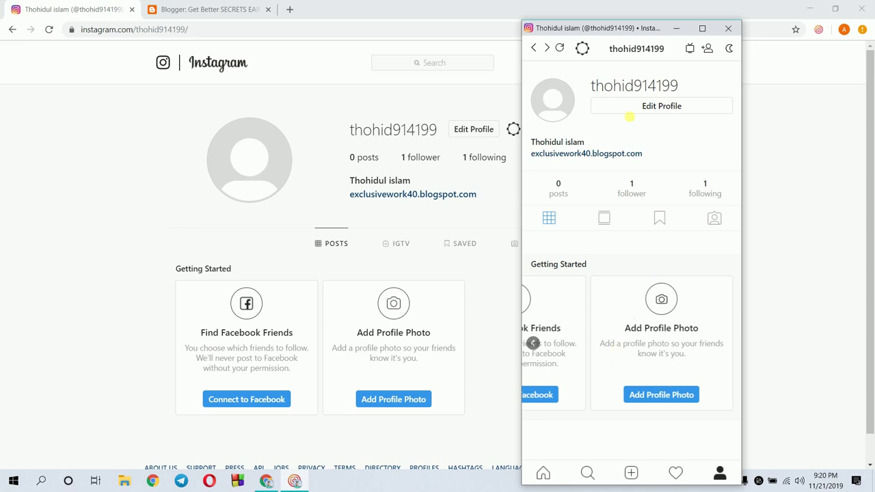
# Step: Bring up Edit Profile, showing the blog address in Website and gender Male
pyautogui.click(629, 112)
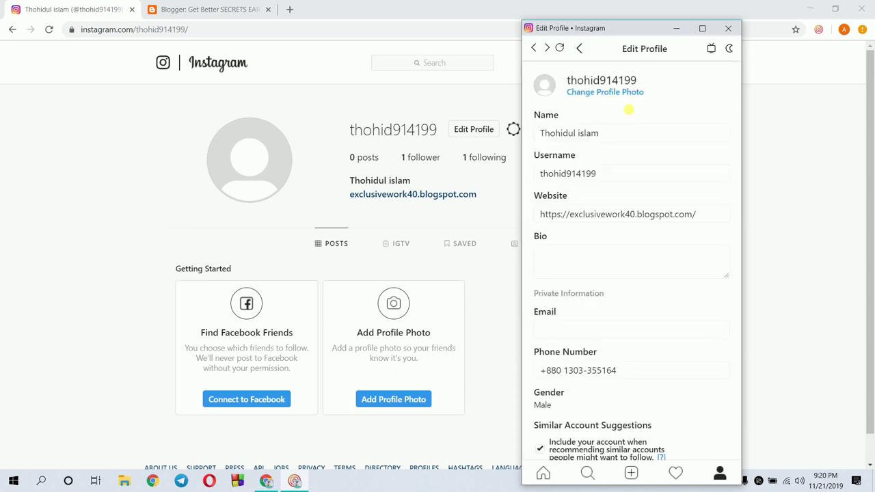